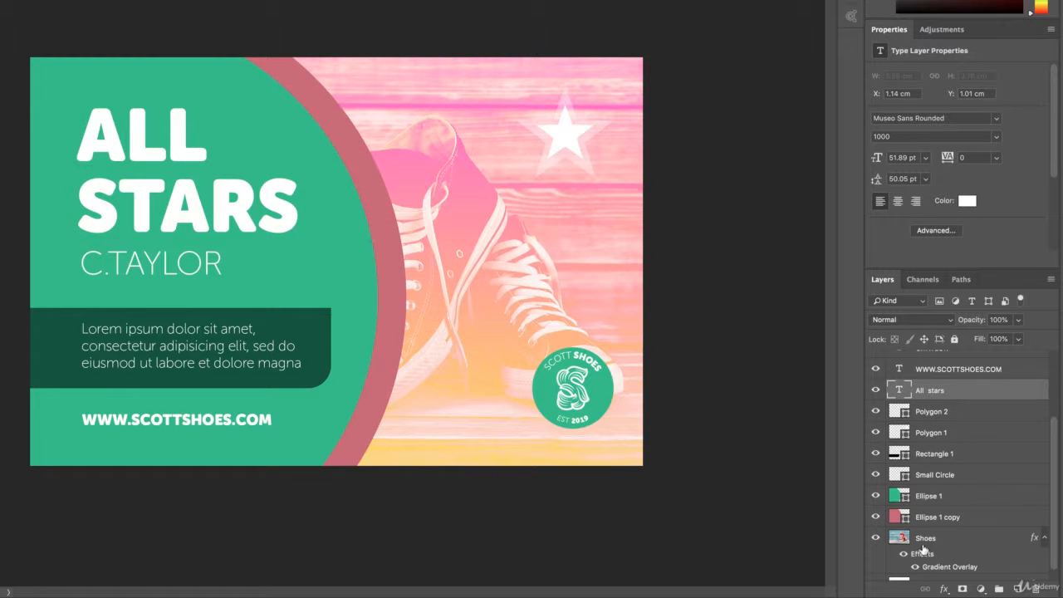
# Step: Add a Stroke effect to the "All stars" text layer with Inside position and a size of 5 px
pyautogui.click(943, 588)
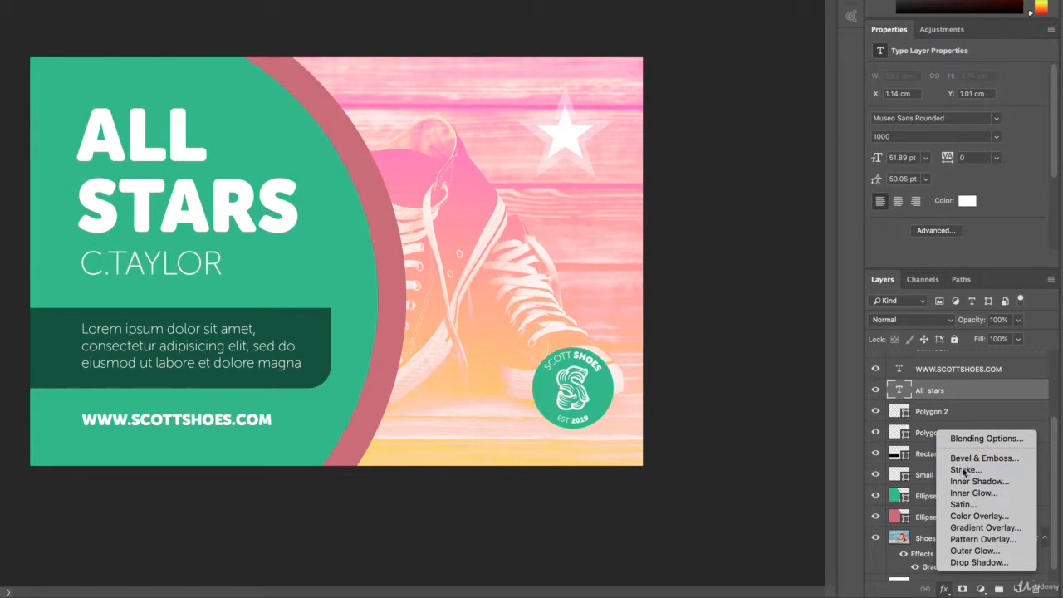
pyautogui.click(949, 516)
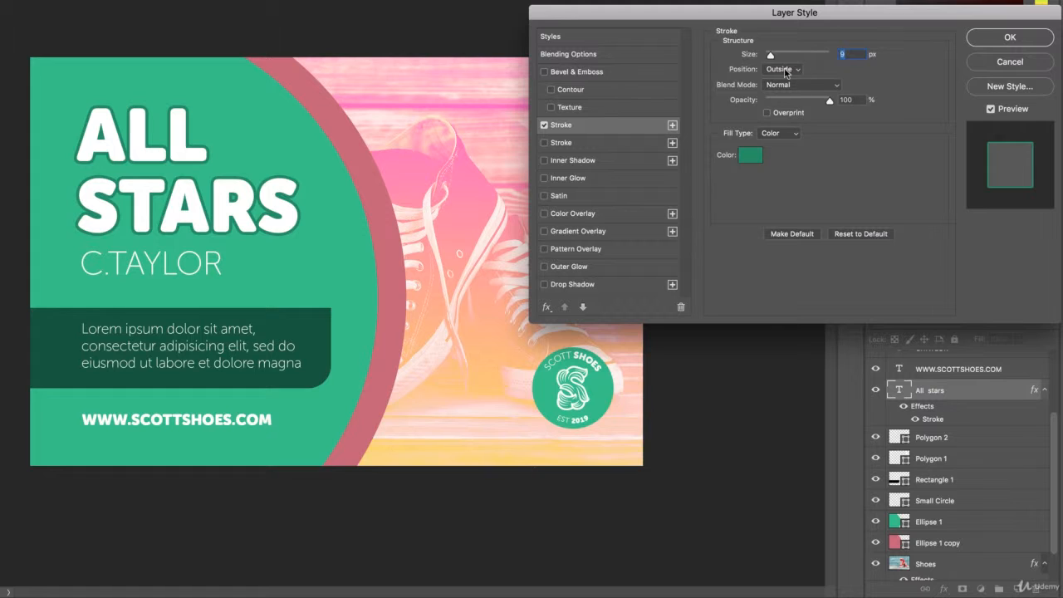
pyautogui.click(781, 70)
pyautogui.click(780, 80)
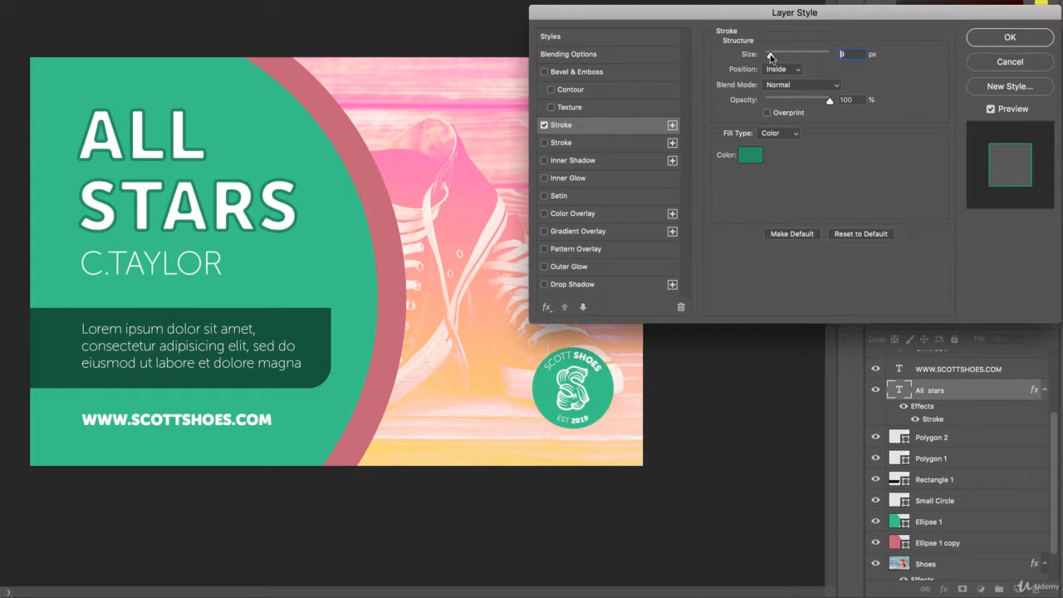
pyautogui.moveTo(771, 55); pyautogui.dragTo(766, 57)
# Step: Set the title's stroke color to black, then try a 1 px size and a thicker 16 px size
pyautogui.click(750, 154)
pyautogui.click(567, 364)
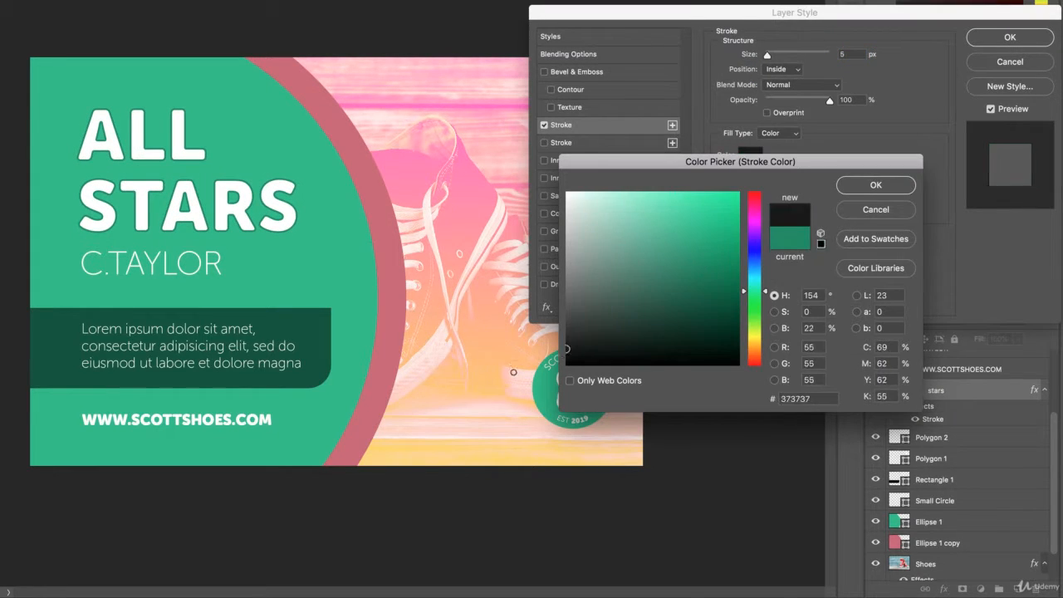
pyautogui.click(886, 181)
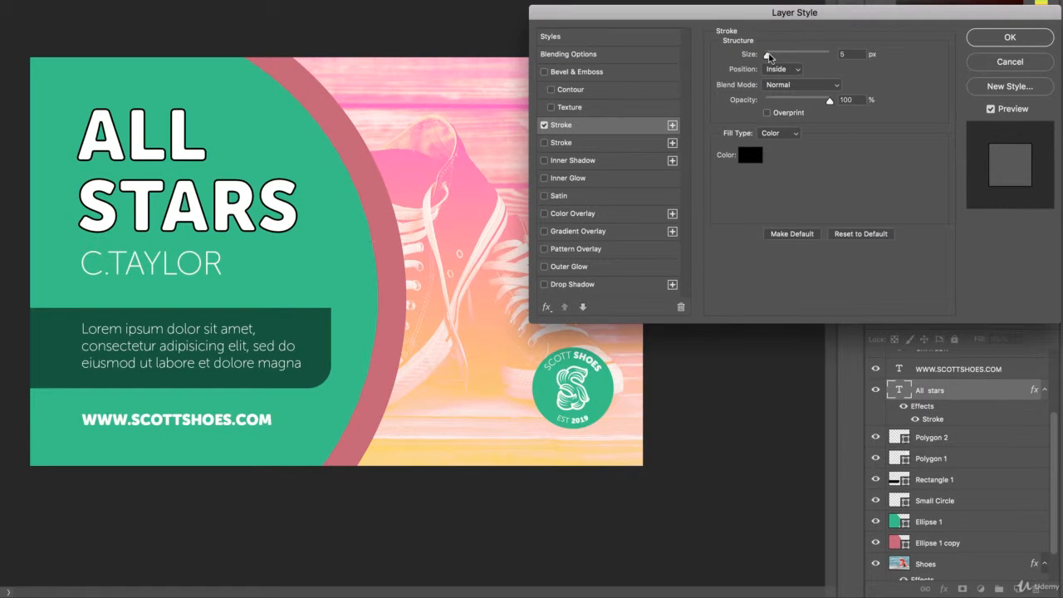
pyautogui.moveTo(769, 55); pyautogui.dragTo(764, 56)
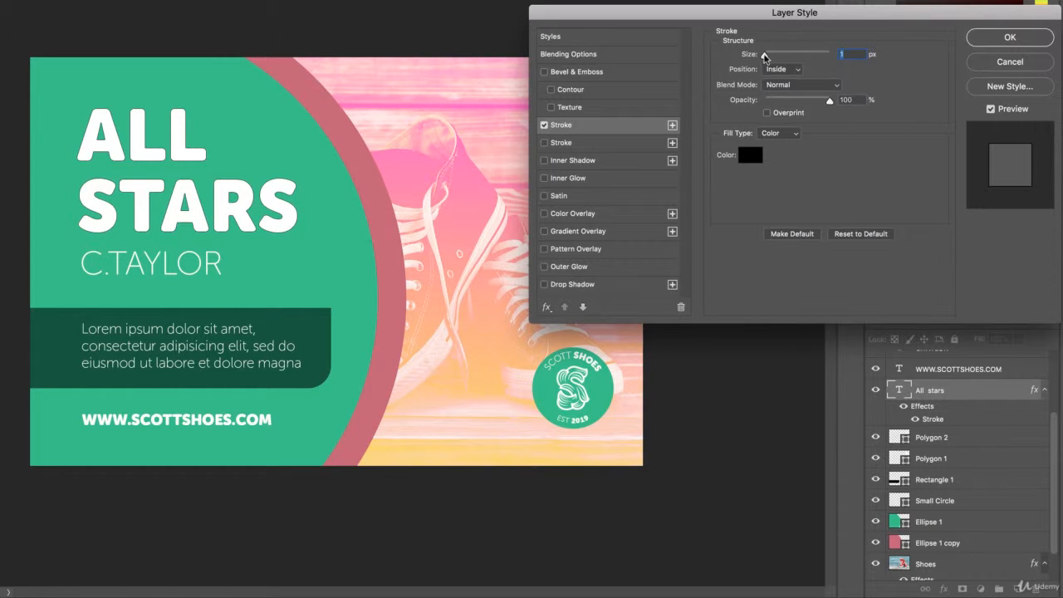
pyautogui.moveTo(766, 57); pyautogui.dragTo(772, 56)
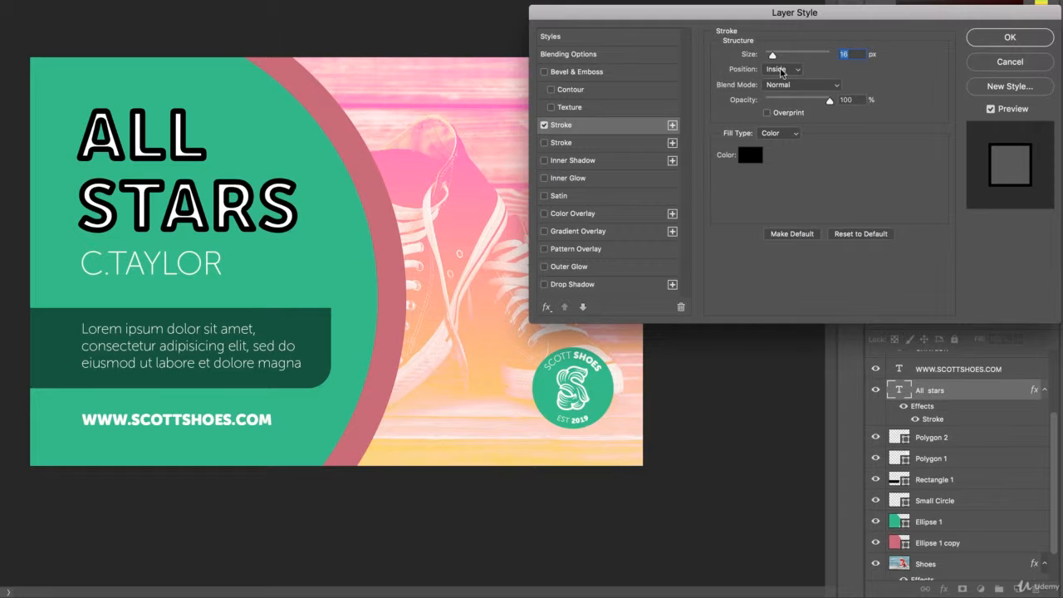
# Step: Try the title's stroke at Center position, then return it to Inside and thicken it to 21 px
pyautogui.click(781, 69)
pyautogui.click(776, 84)
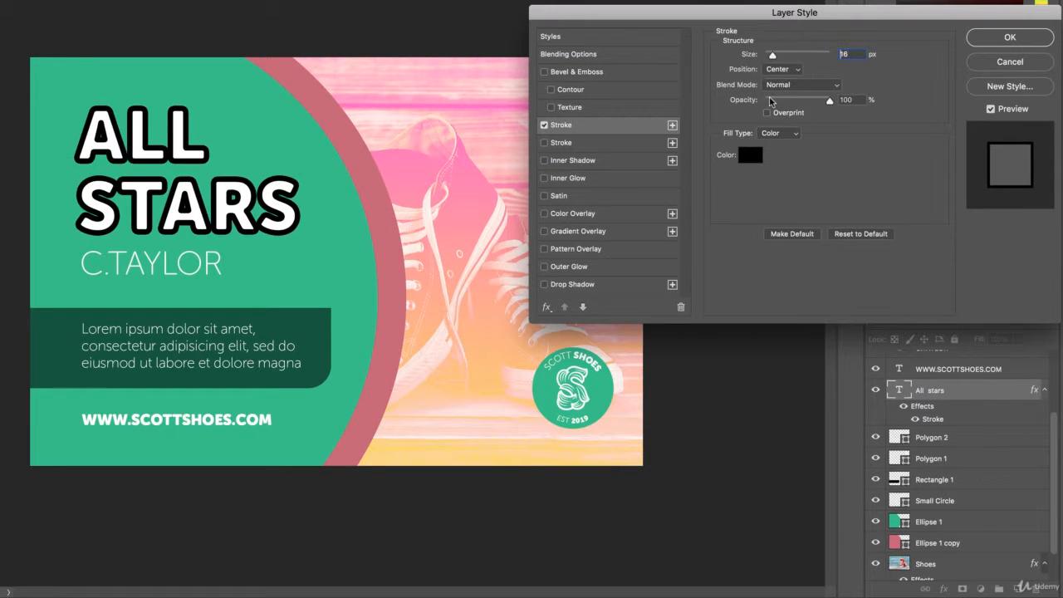
pyautogui.click(780, 69)
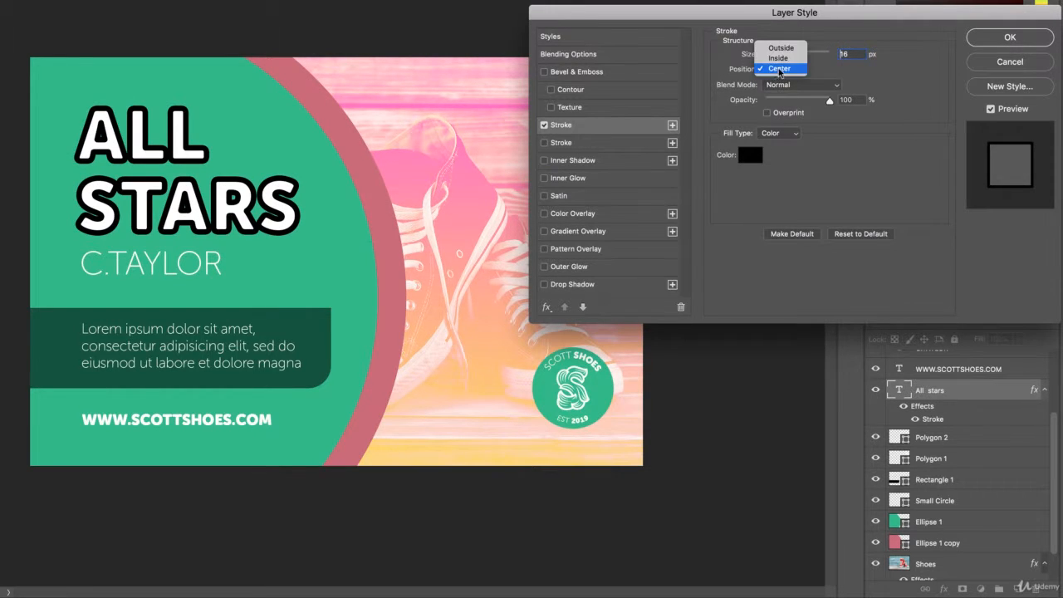
pyautogui.click(778, 59)
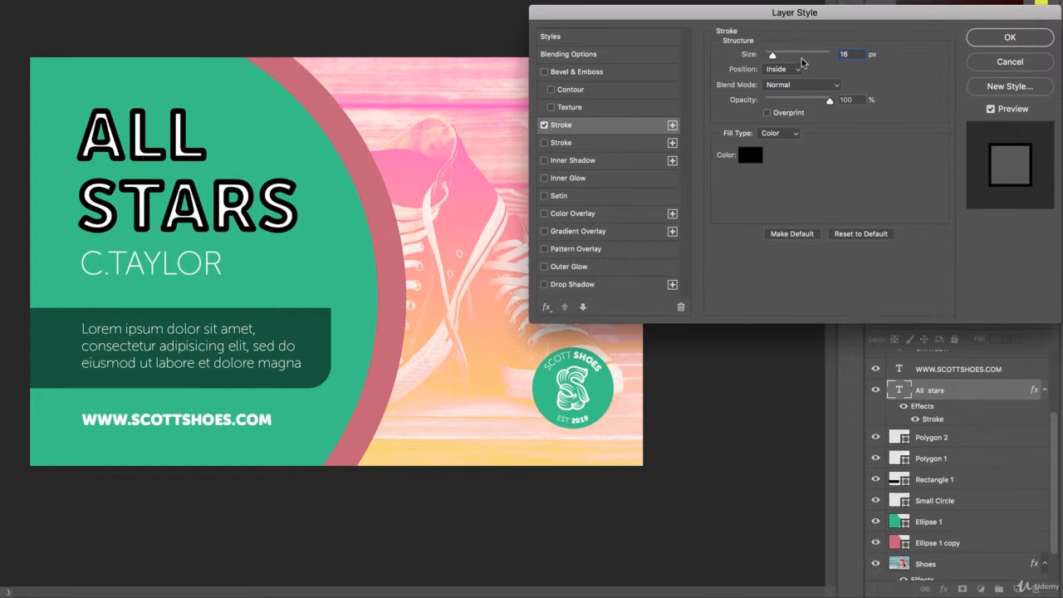
pyautogui.moveTo(772, 55); pyautogui.dragTo(773, 56)
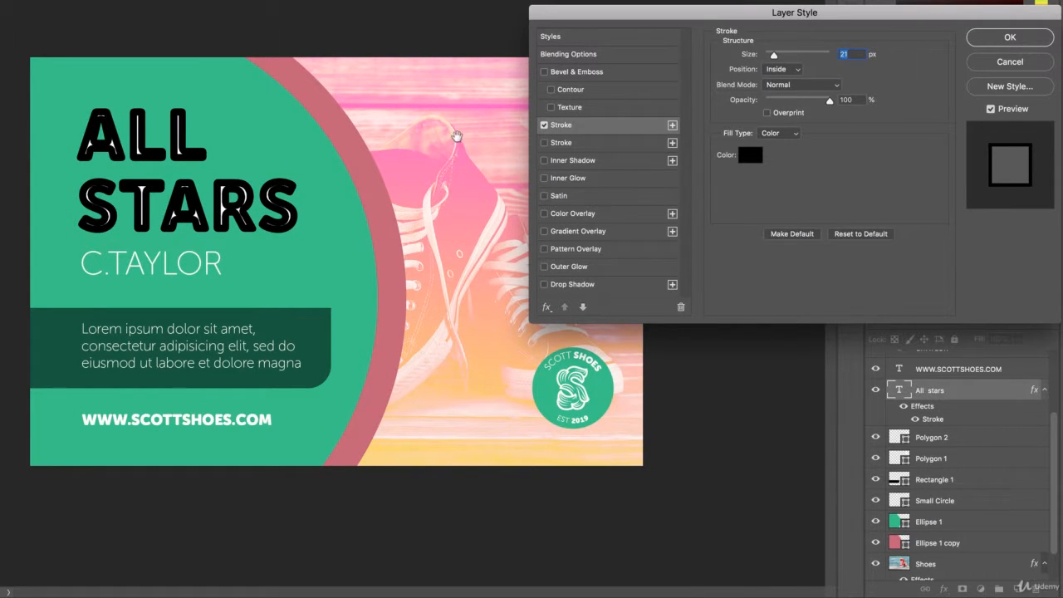
# Step: Compare the Outside and Center stroke positions on the title, then set it to Outside with a size of 13 px
pyautogui.click(779, 70)
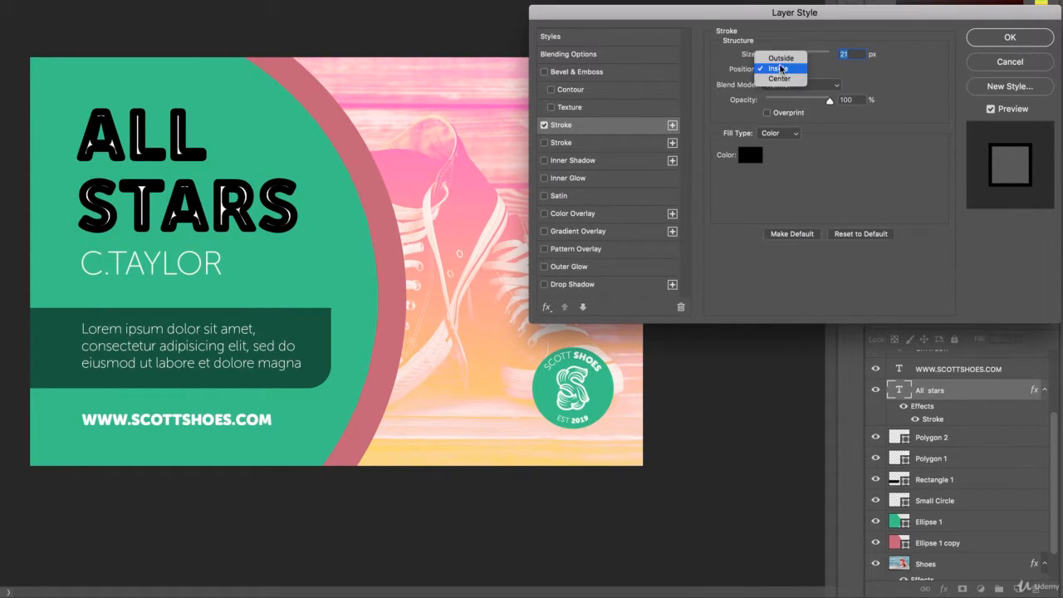
pyautogui.click(779, 60)
pyautogui.click(778, 70)
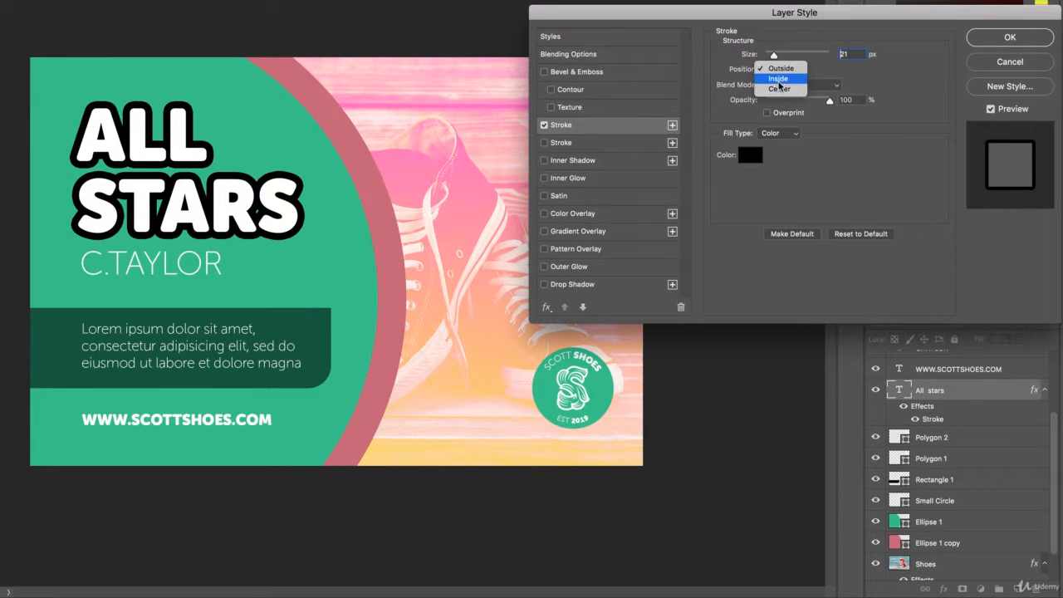
pyautogui.click(780, 93)
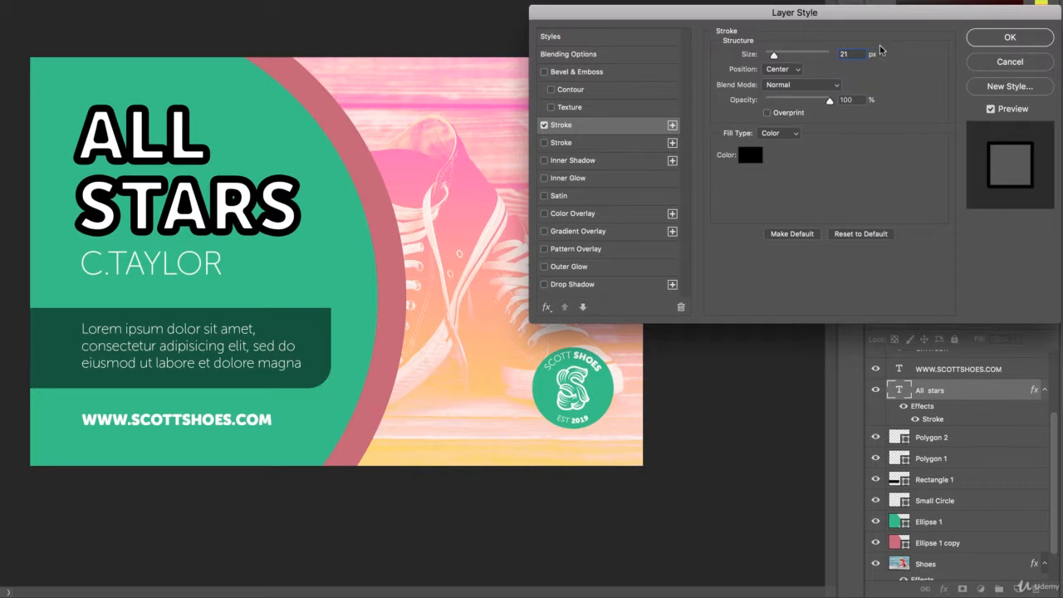
pyautogui.click(778, 69)
pyautogui.click(777, 49)
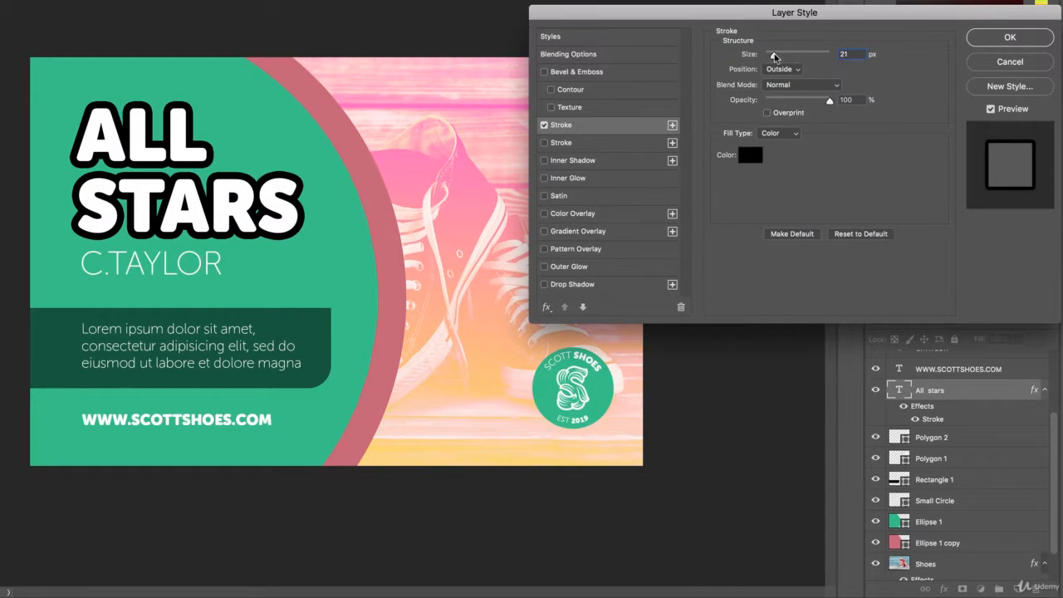
pyautogui.moveTo(775, 57); pyautogui.dragTo(771, 56)
# Step: Recolor the title's stroke with the peach tone fcac88 sampled from the shoe photo and apply the layer style
pyautogui.click(748, 155)
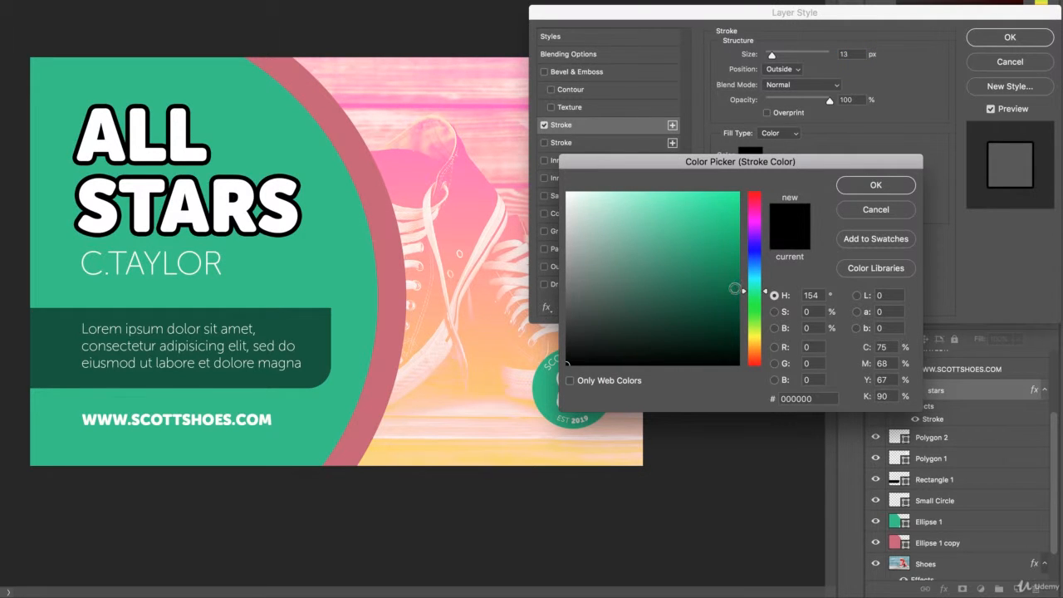
pyautogui.moveTo(693, 270); pyautogui.dragTo(707, 289)
pyautogui.click(697, 297)
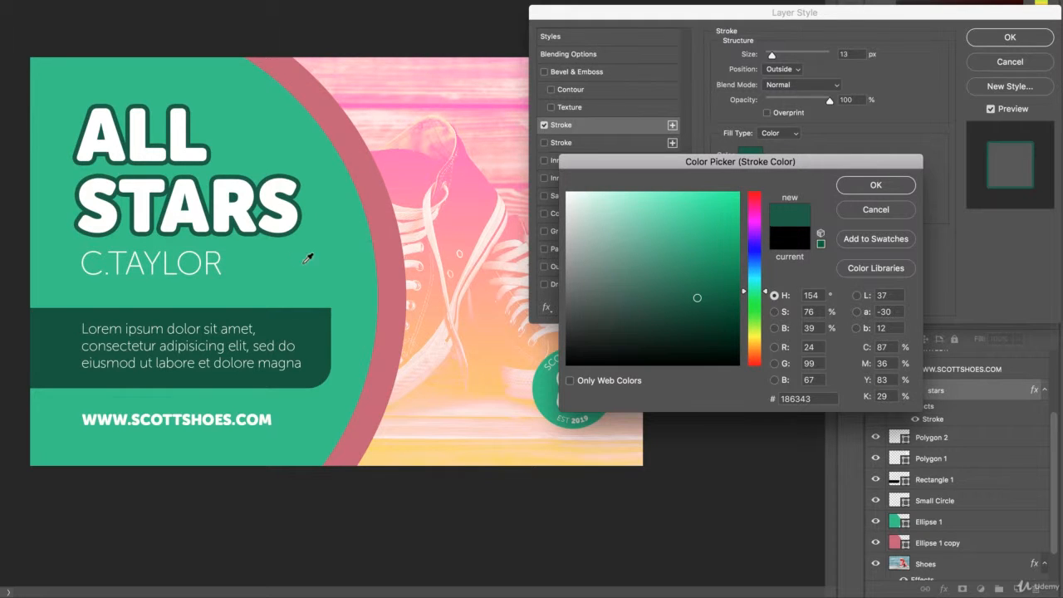
pyautogui.click(338, 241)
pyautogui.click(387, 229)
pyautogui.click(456, 192)
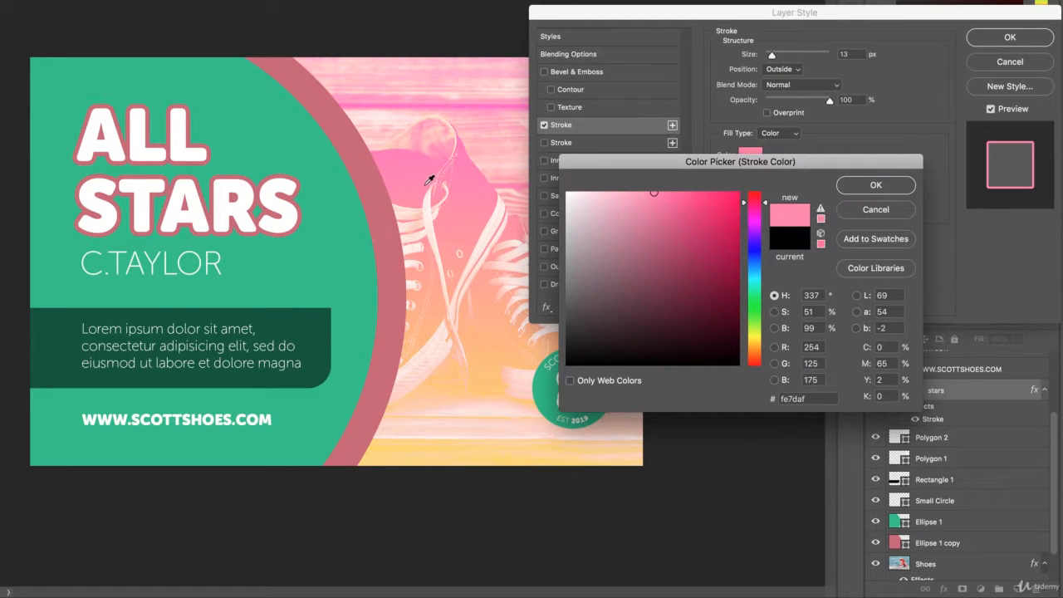
pyautogui.click(504, 300)
pyautogui.click(459, 263)
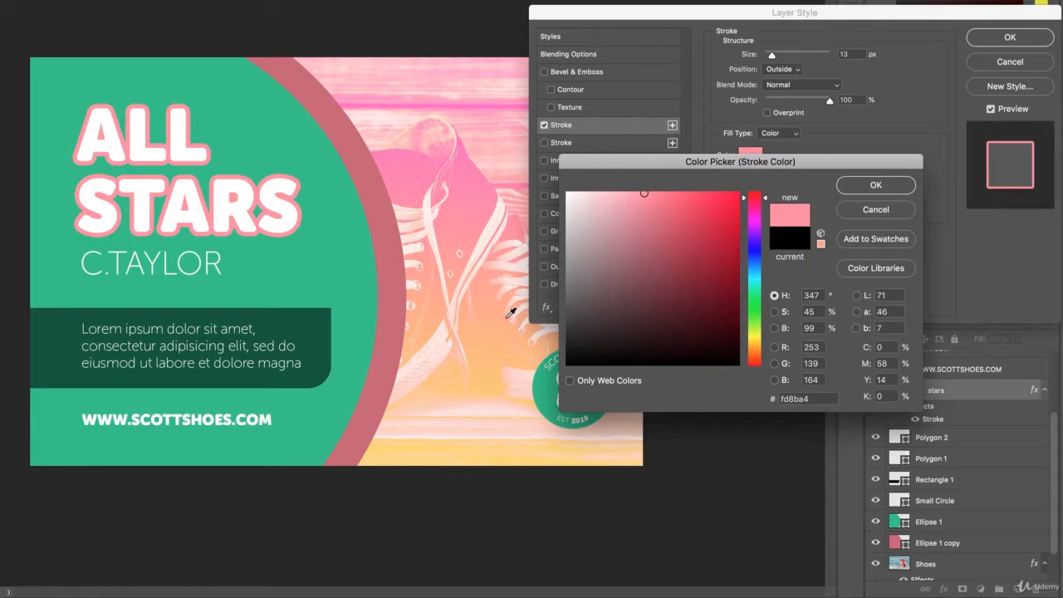
pyautogui.click(507, 316)
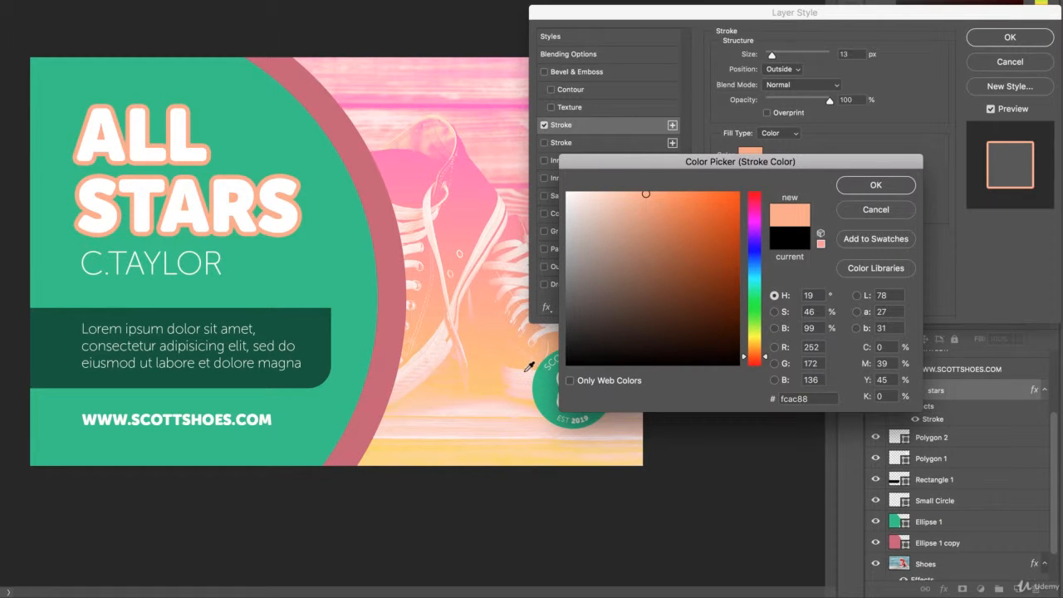
pyautogui.click(873, 186)
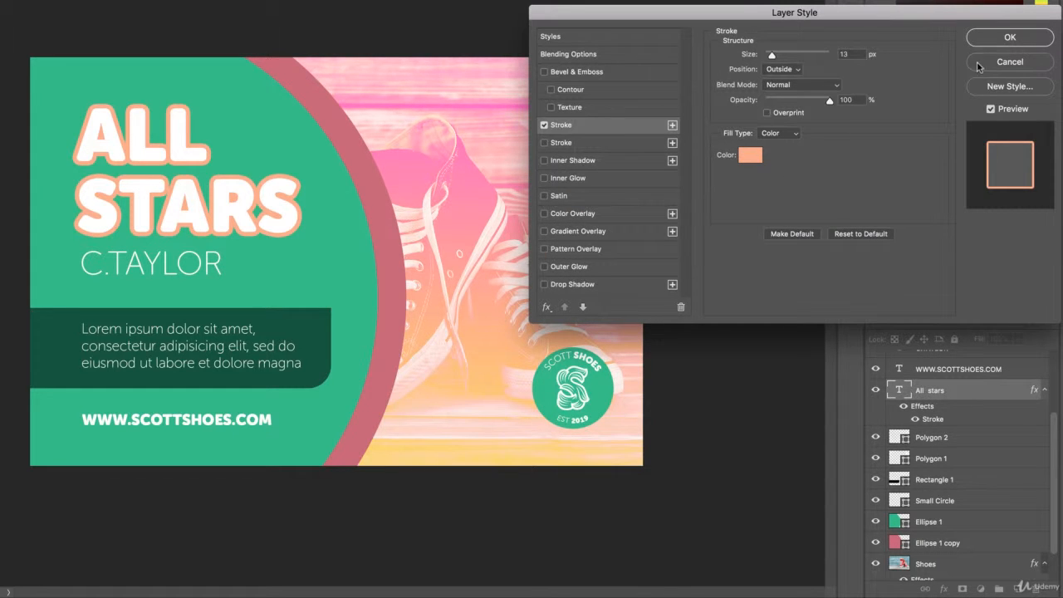
pyautogui.click(1009, 38)
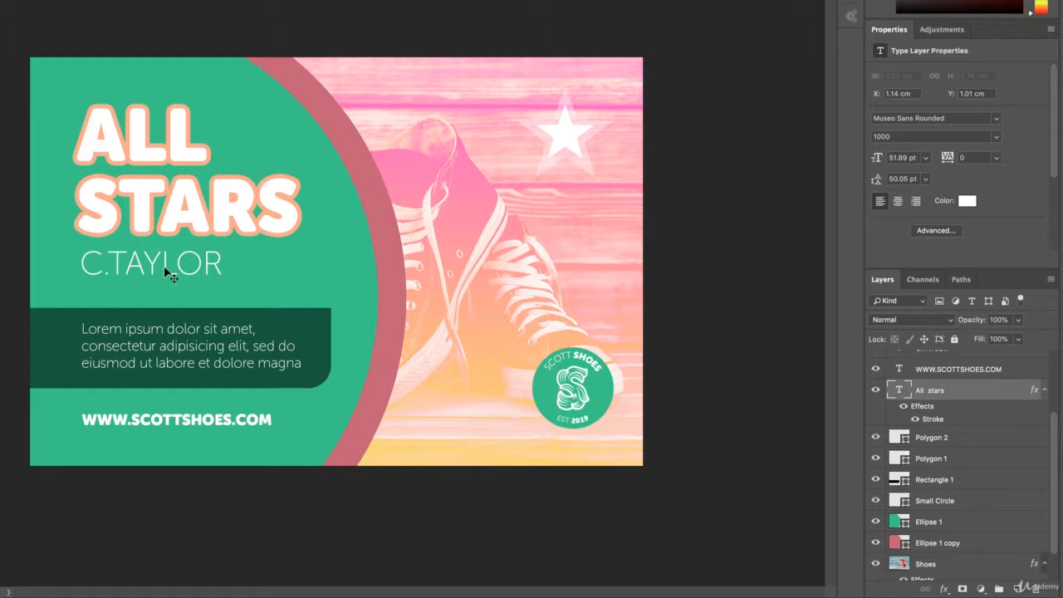
# Step: Copy the layer style of the "All stars" text layer
pyautogui.rightClick(917, 393)
pyautogui.click(917, 394)
pyautogui.rightClick(935, 397)
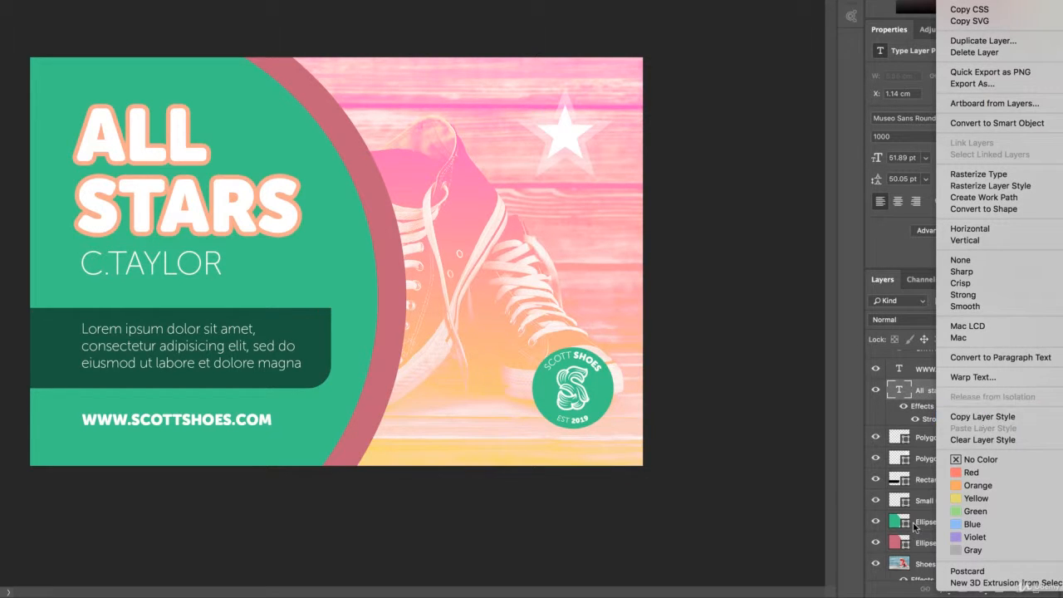
pyautogui.click(900, 592)
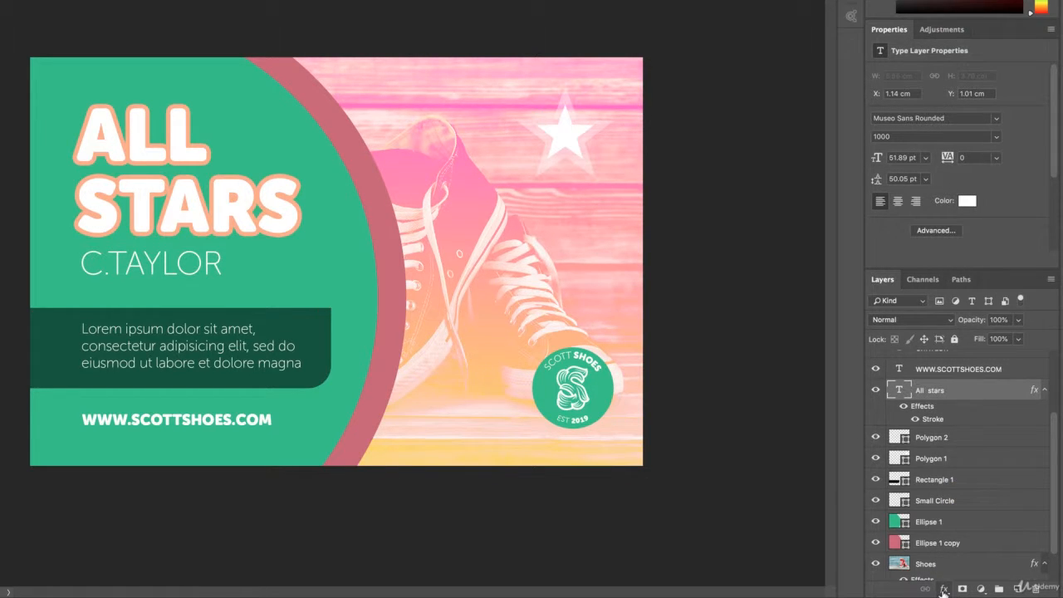
pyautogui.click(943, 589)
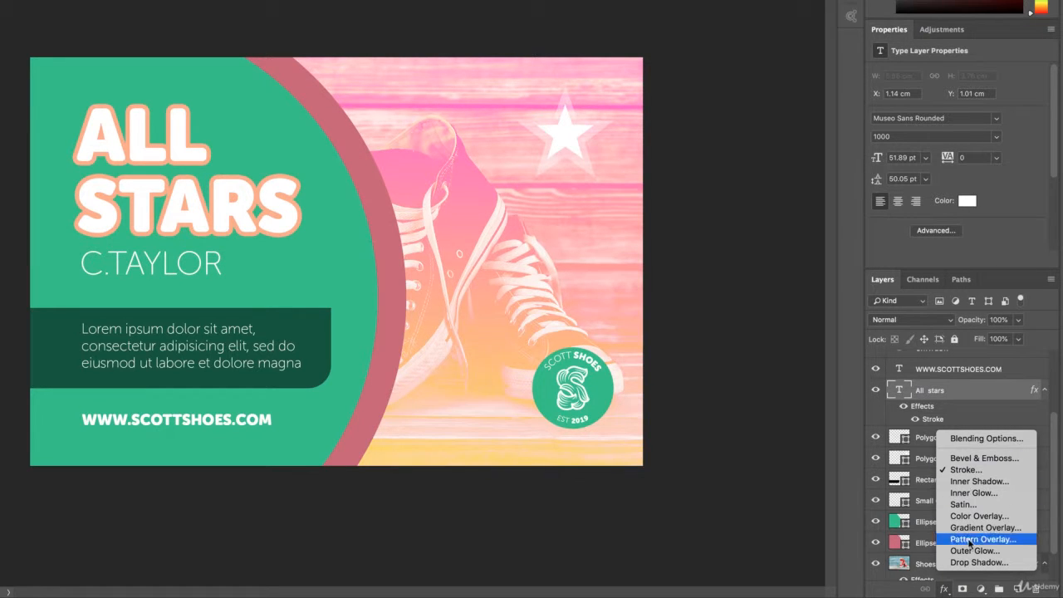
pyautogui.click(943, 588)
pyautogui.rightClick(944, 396)
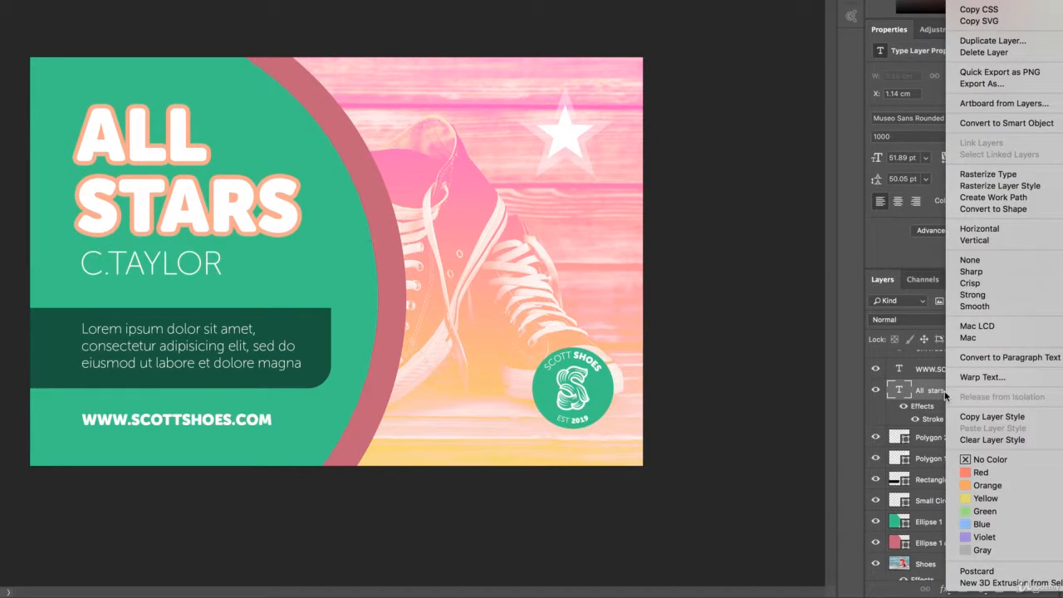
pyautogui.click(980, 416)
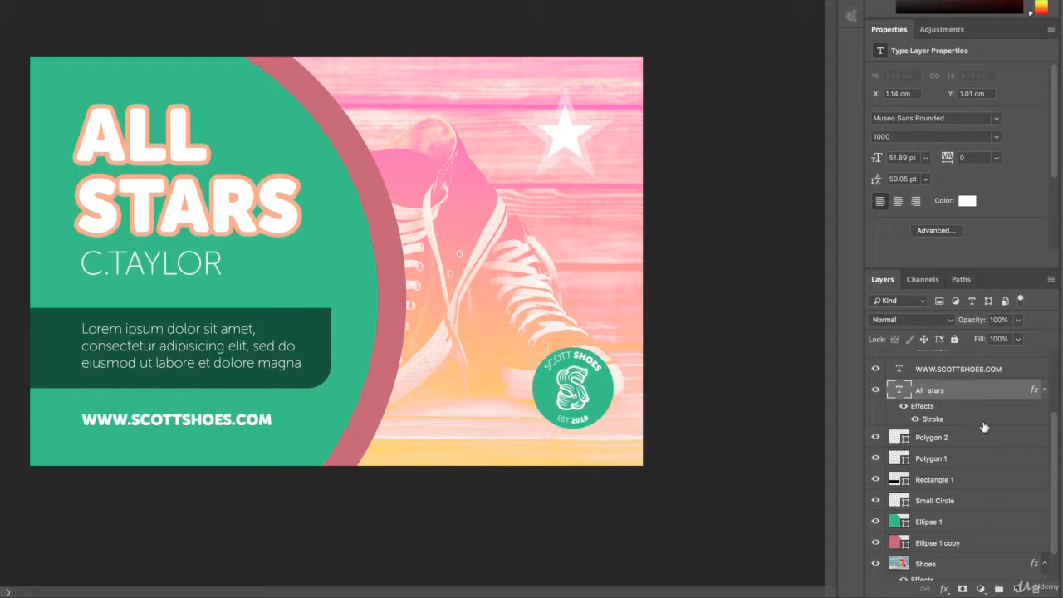
# Step: Paste the copied layer style onto the thin subtitle text layer below the title, then undo the paste
pyautogui.click(145, 276)
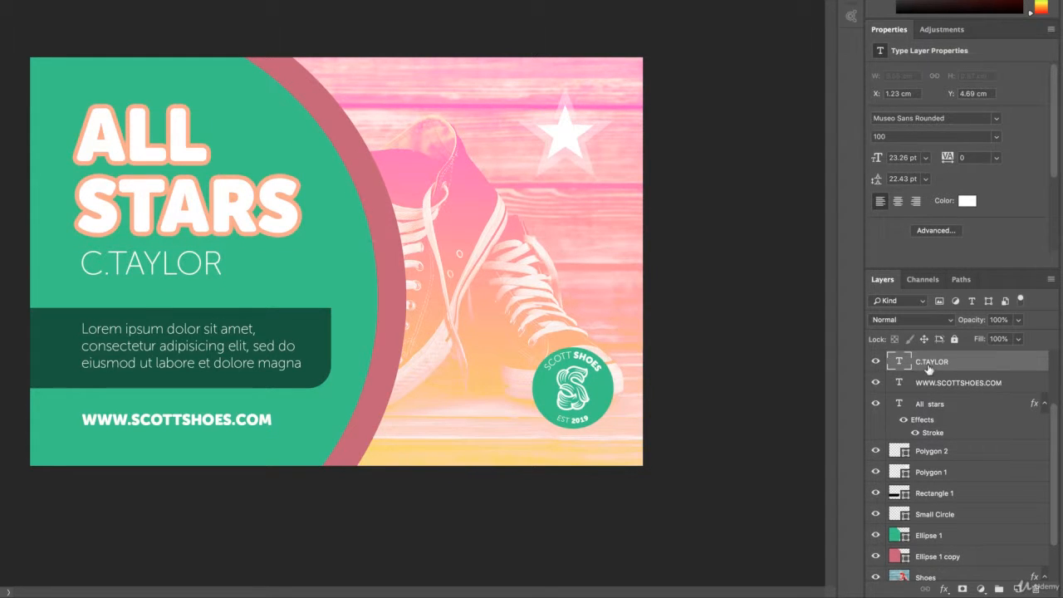
pyautogui.scroll(1, 945, 381)
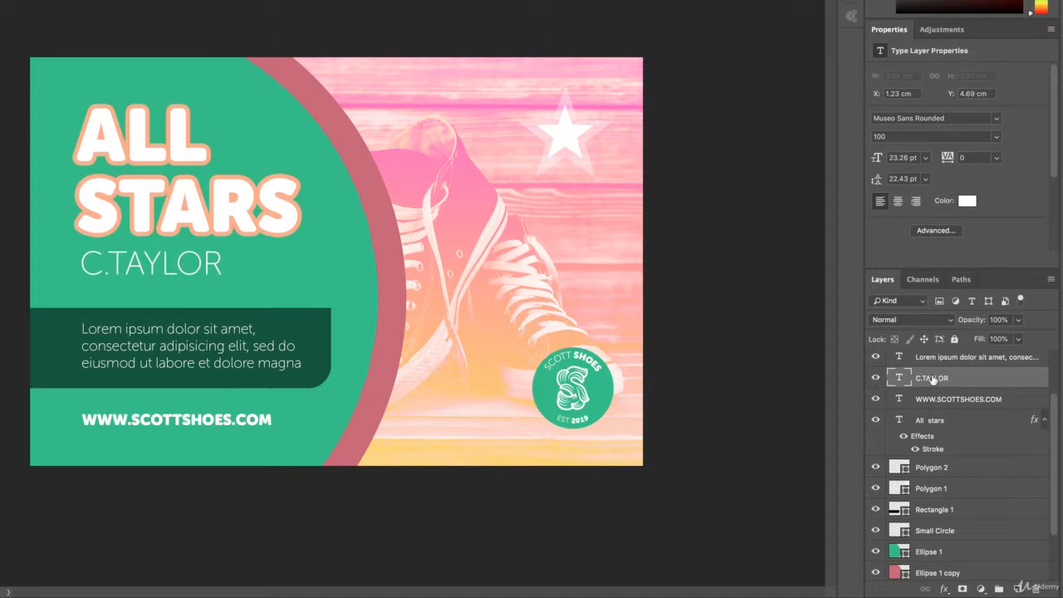
pyautogui.rightClick(932, 380)
pyautogui.click(968, 430)
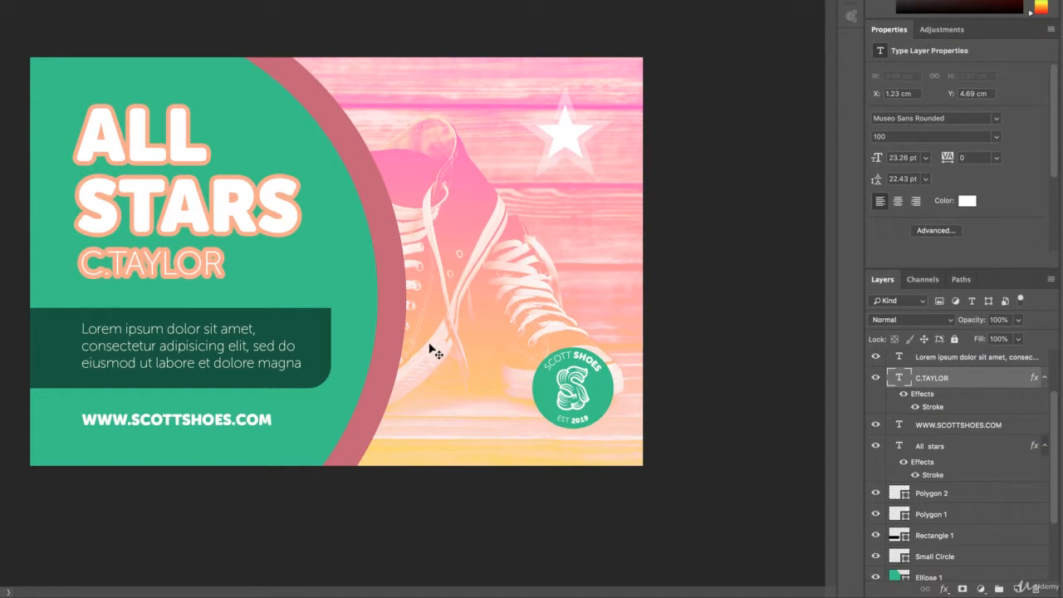
pyautogui.hotkey('ctrl', 'z')
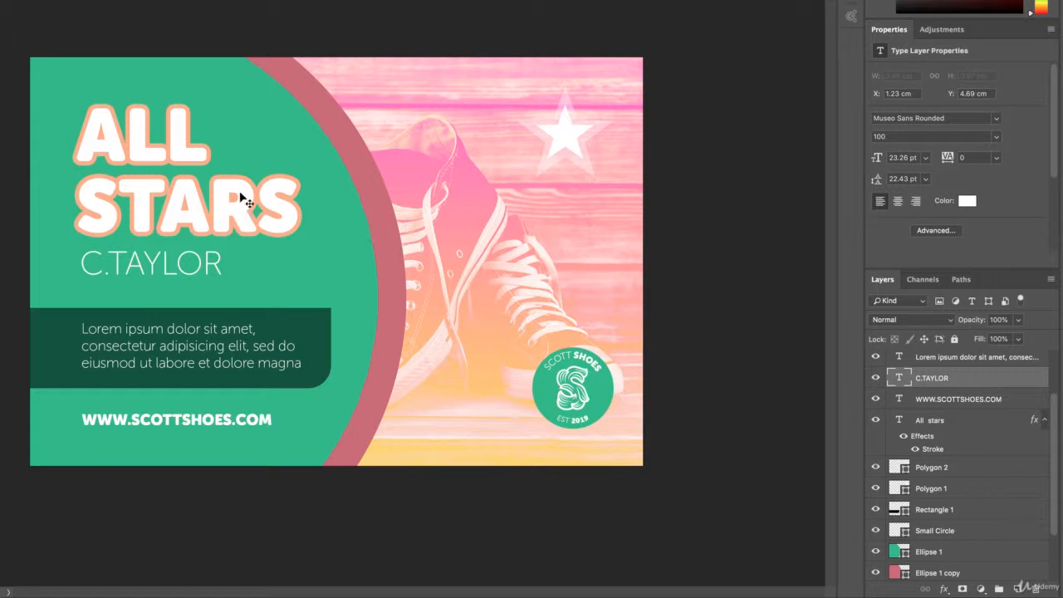
# Step: Add a Stroke effect to the dark rectangle behind the body text and set its size to 49 px
pyautogui.click(312, 325)
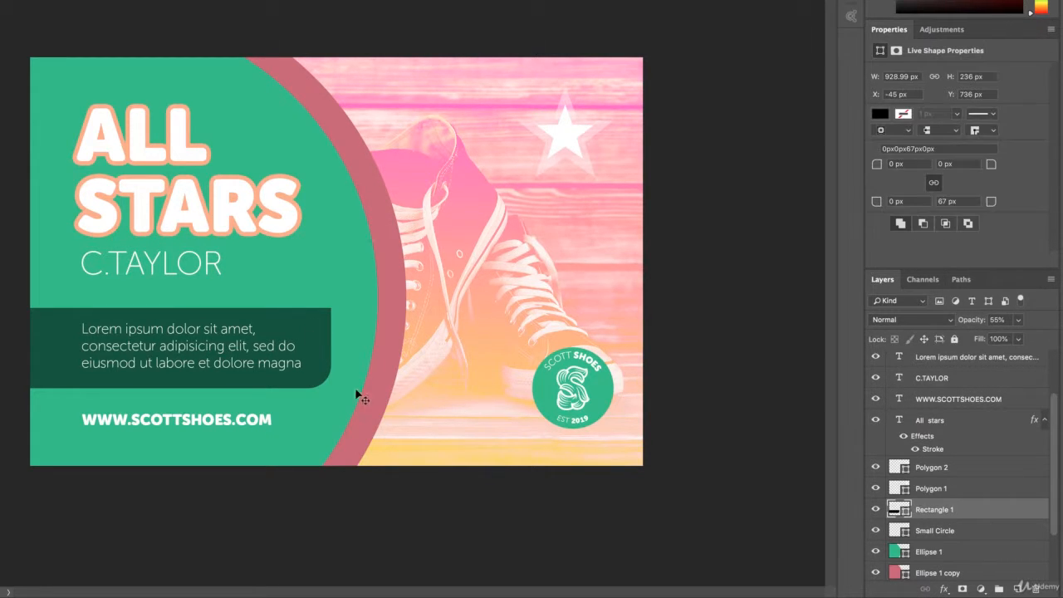
pyautogui.click(943, 587)
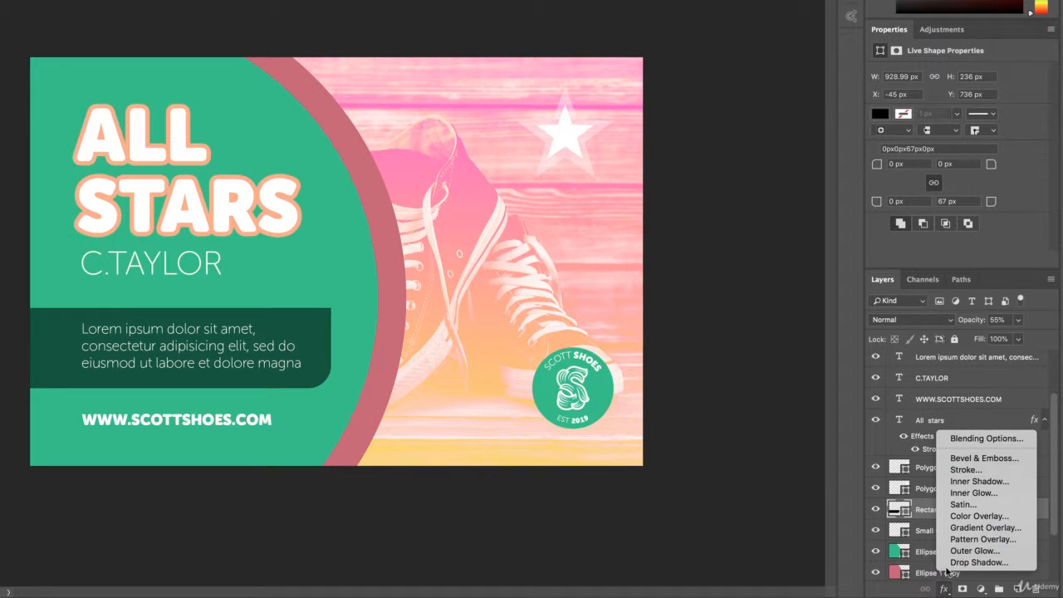
pyautogui.click(750, 476)
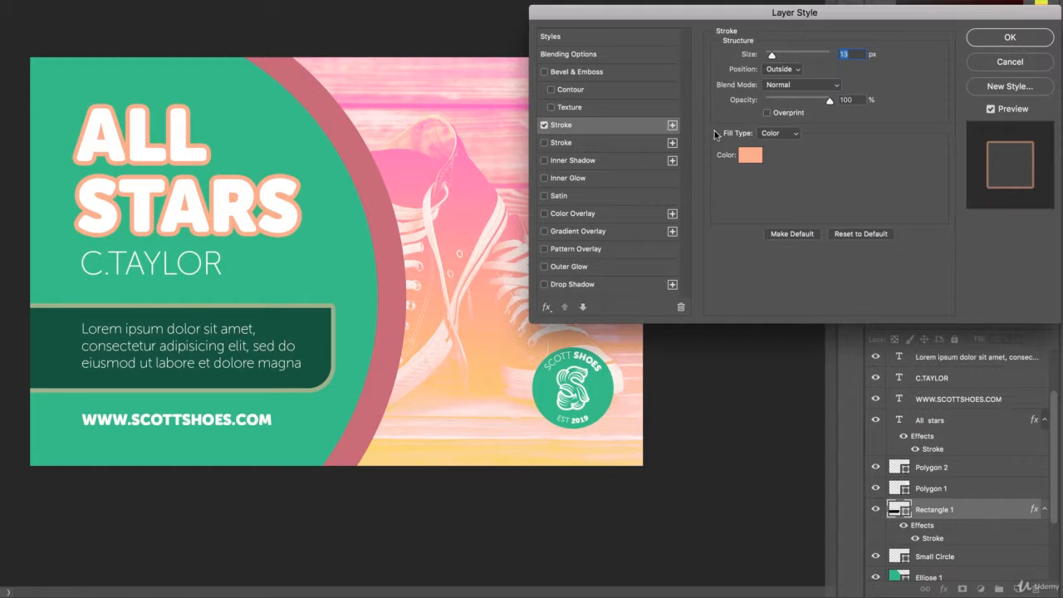
pyautogui.click(843, 99)
pyautogui.moveTo(786, 56)
pyautogui.mouseDown()
pyautogui.moveTo(797, 56)
pyautogui.moveTo(780, 56)
pyautogui.mouseUp()
# Step: Recolor the rectangle's stroke with a pink sampled from the shoe photo and apply the layer style
pyautogui.click(751, 156)
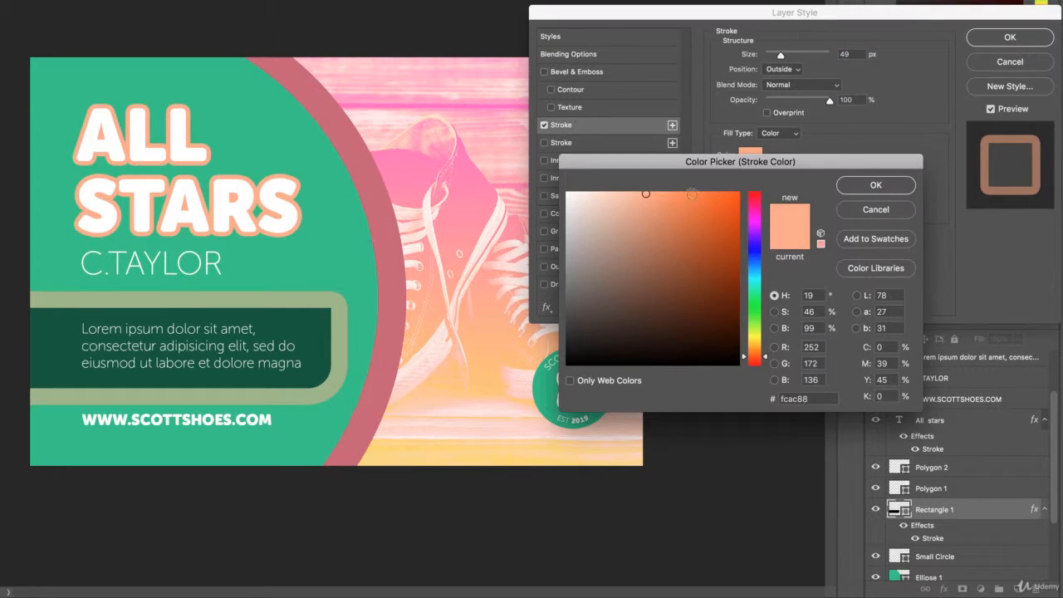
pyautogui.click(456, 169)
pyautogui.click(903, 188)
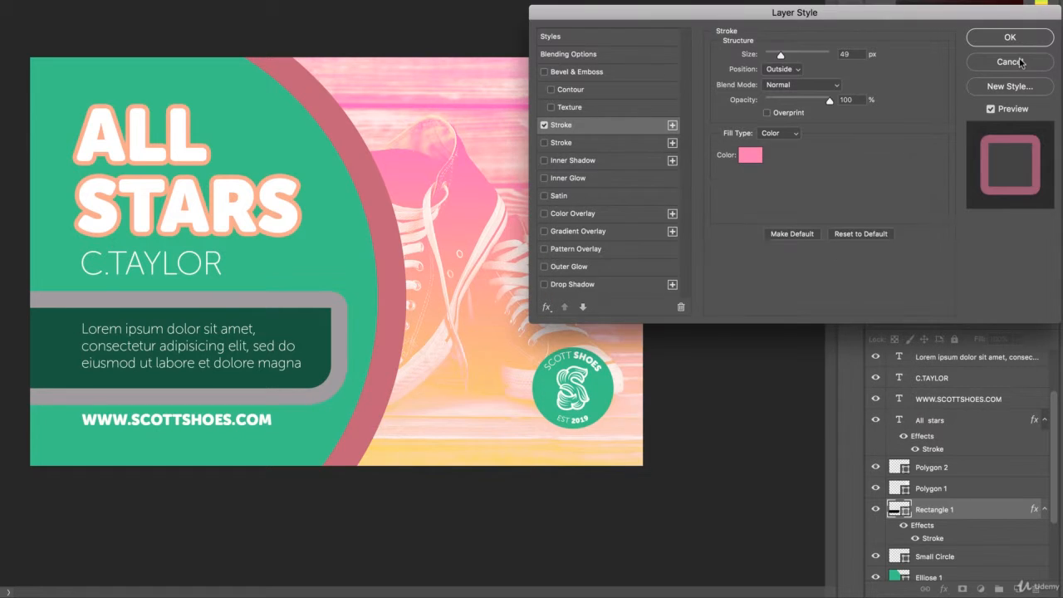
pyautogui.click(1019, 40)
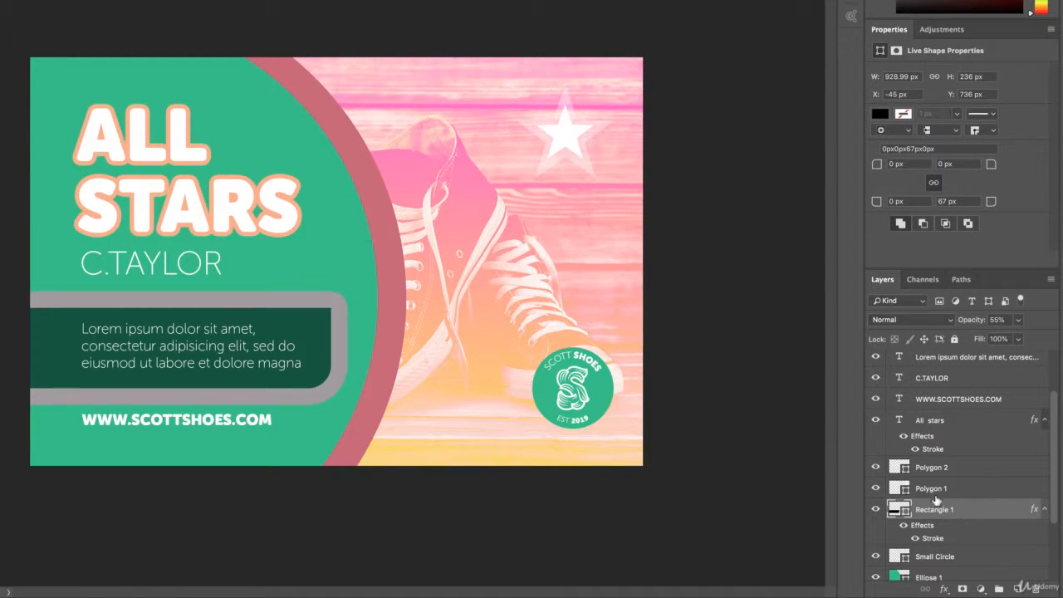
# Step: Try the rectangle layer at 100% opacity, then undo both the opacity change and its stroke
pyautogui.click(1020, 320)
pyautogui.moveTo(1016, 336); pyautogui.dragTo(1047, 336)
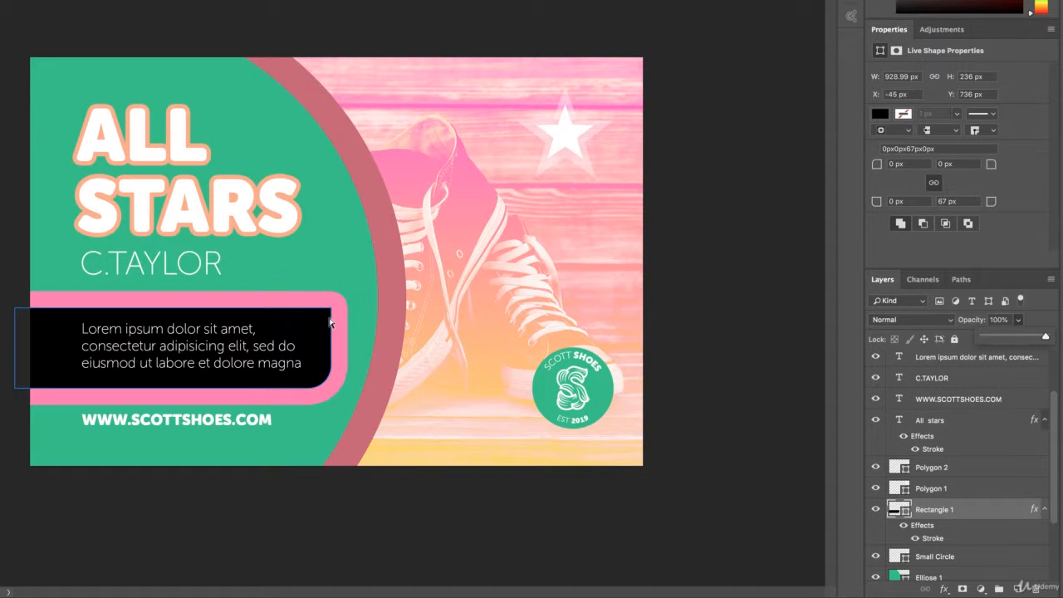
pyautogui.hotkey('ctrl', 'z')
pyautogui.hotkey('ctrl', 'z')
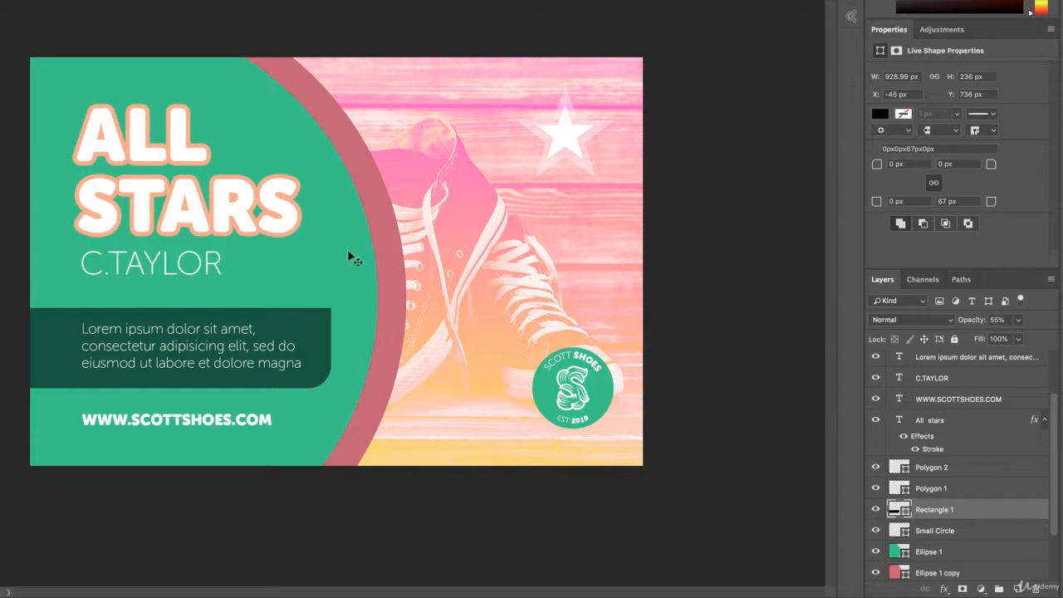
# Step: Open the "All stars" title's stroke effect for editing, try a size of 38 px, and undo the size change
pyautogui.moveTo(361, 270); pyautogui.dragTo(396, 313)
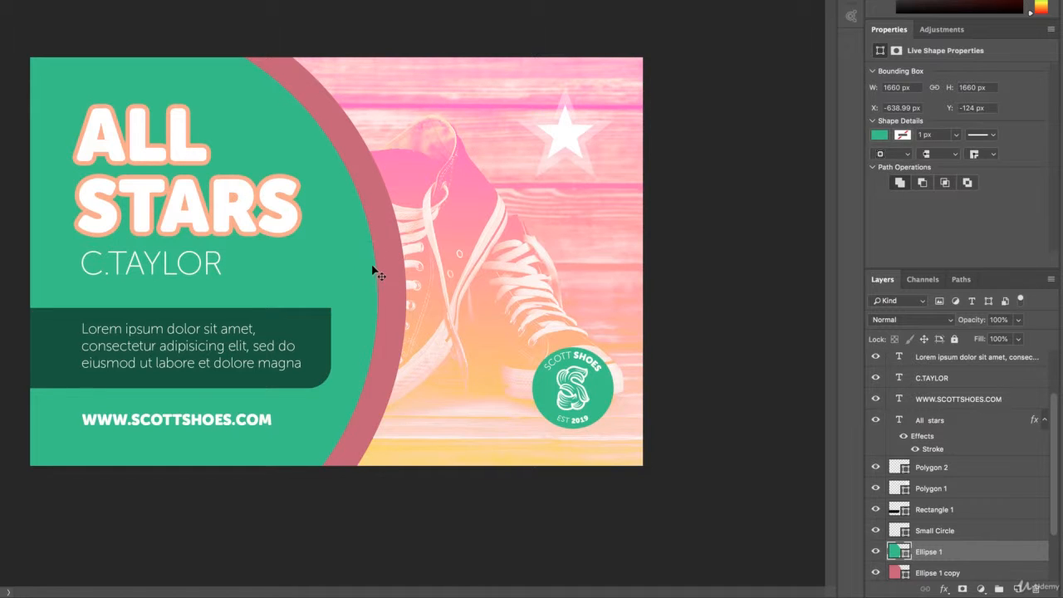
pyautogui.click(297, 218)
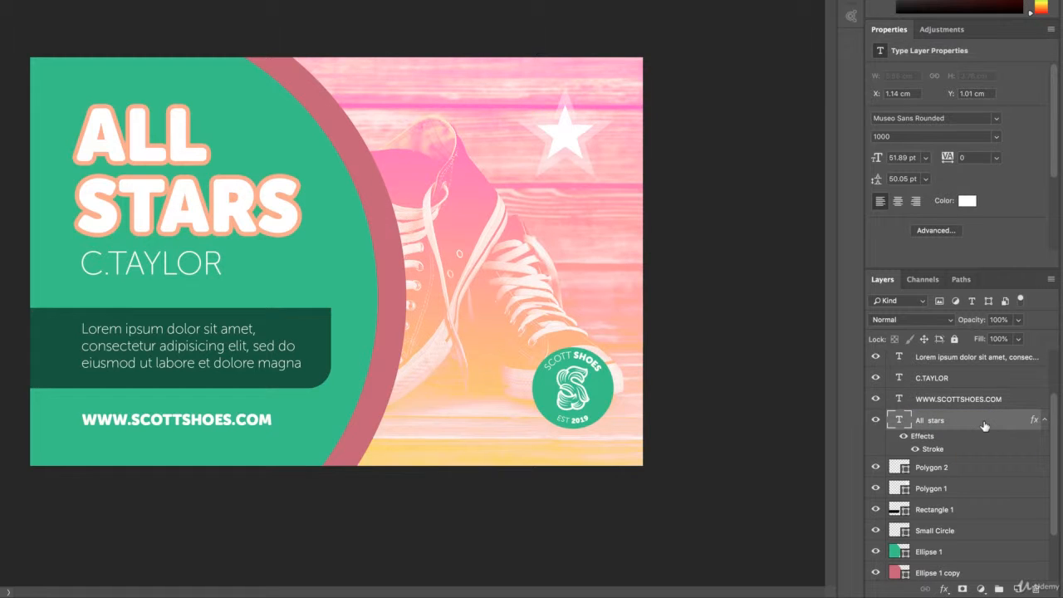
pyautogui.doubleClick(932, 449)
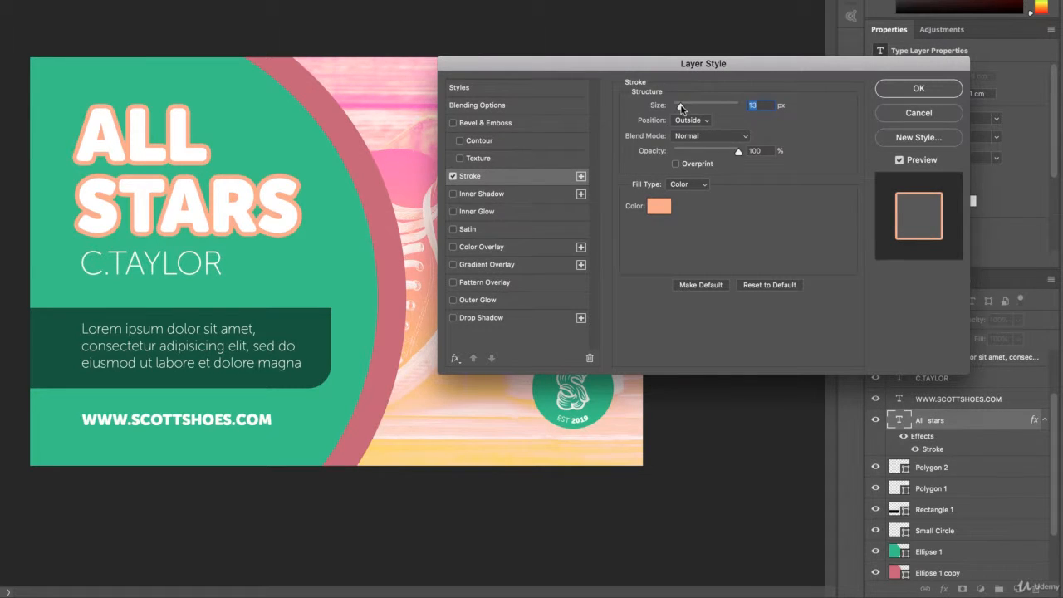
pyautogui.moveTo(681, 108); pyautogui.dragTo(686, 109)
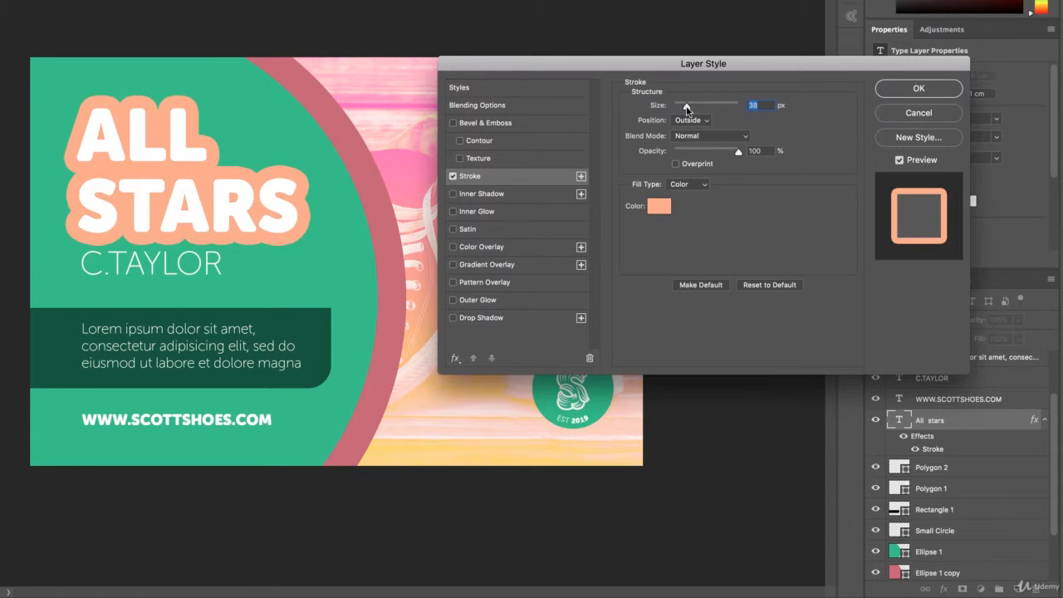
pyautogui.hotkey('ctrl', 'z')
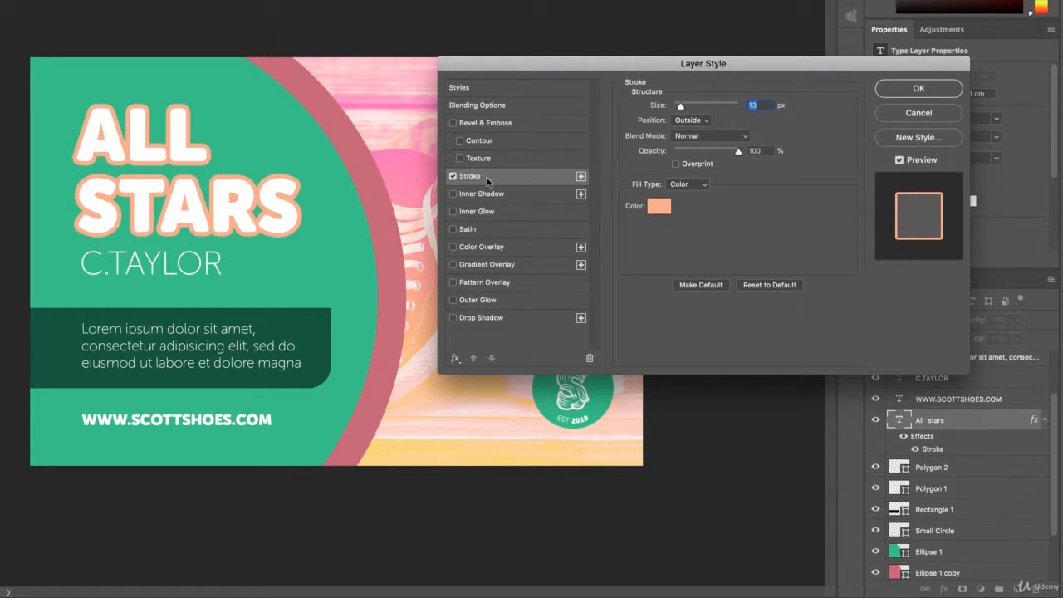
# Step: Add a second stroke to the title and color the lower one magenta d918d2
pyautogui.click(581, 176)
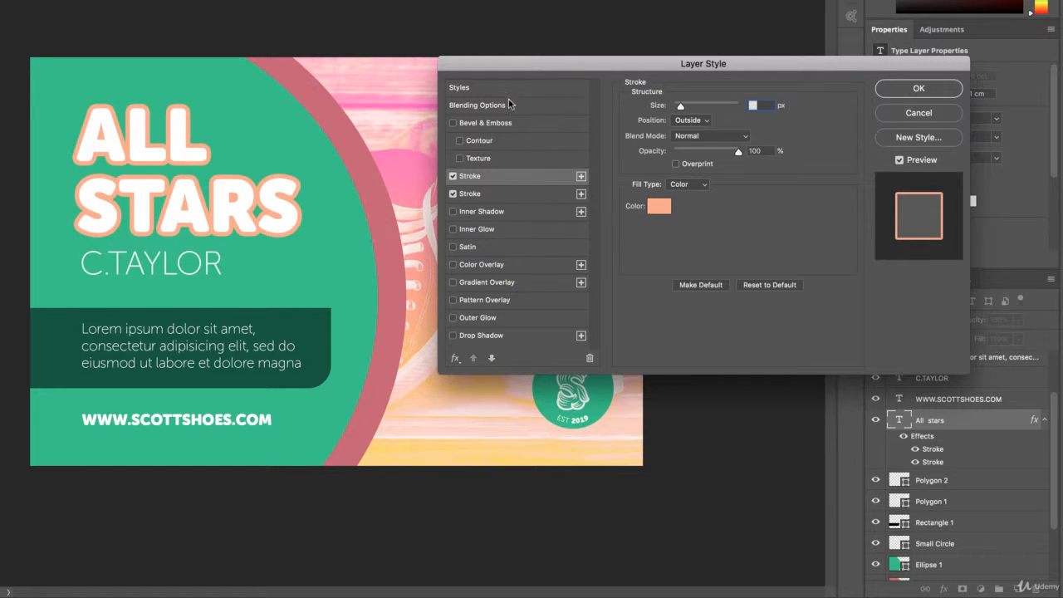
pyautogui.click(493, 195)
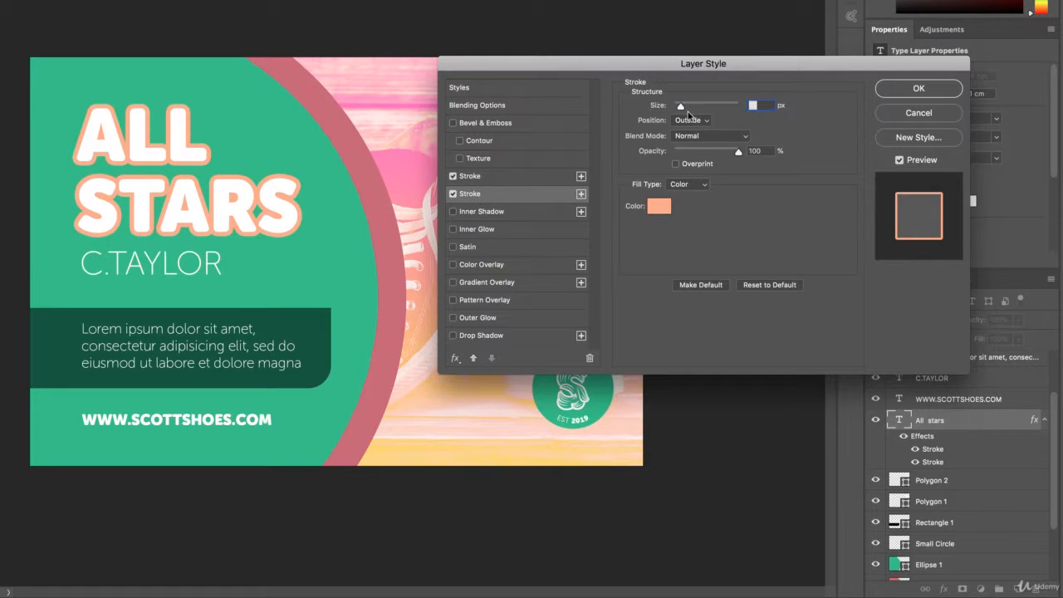
pyautogui.click(659, 205)
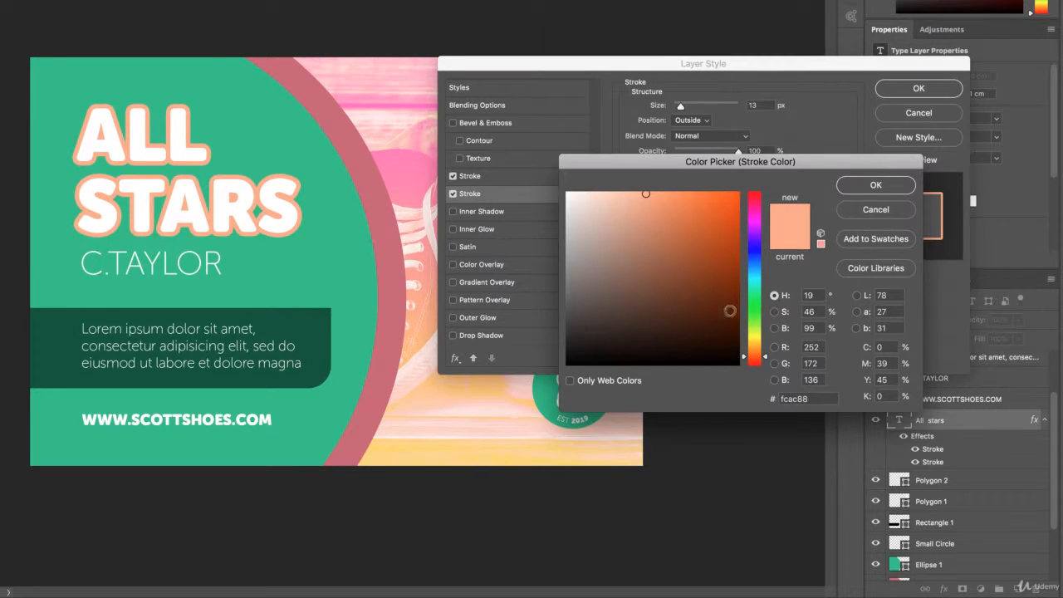
pyautogui.click(751, 223)
pyautogui.click(721, 218)
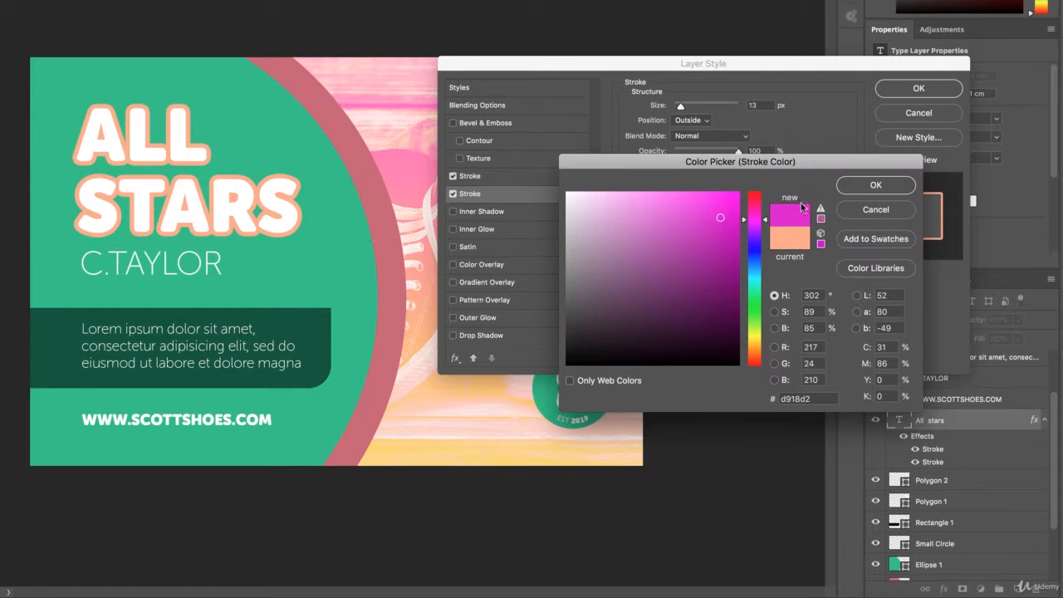
pyautogui.click(855, 189)
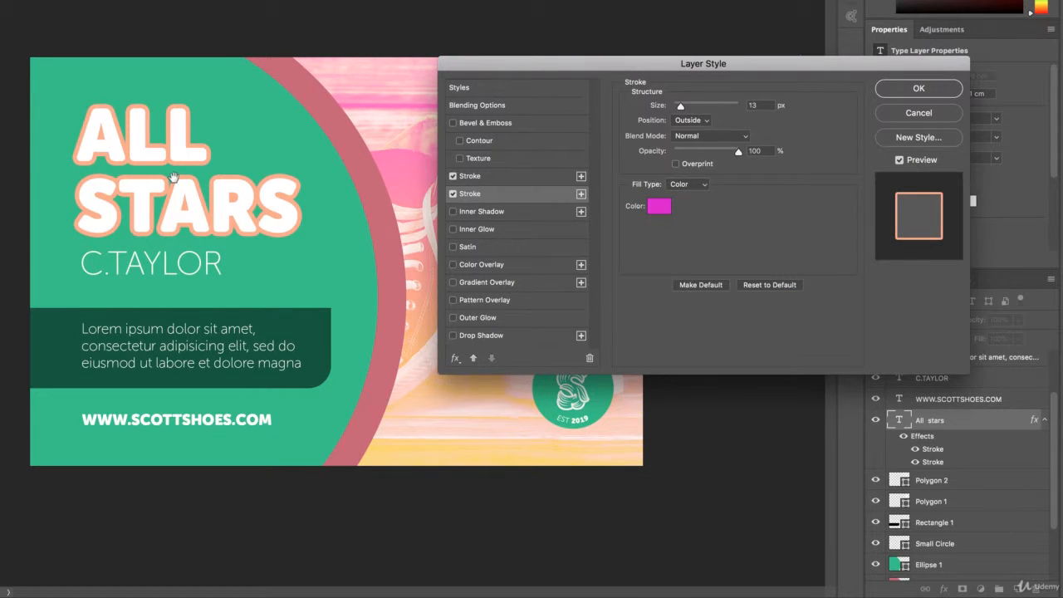
# Step: Compare the settings of the title's two strokes, then enlarge the lower magenta stroke to 27 px
pyautogui.click(513, 177)
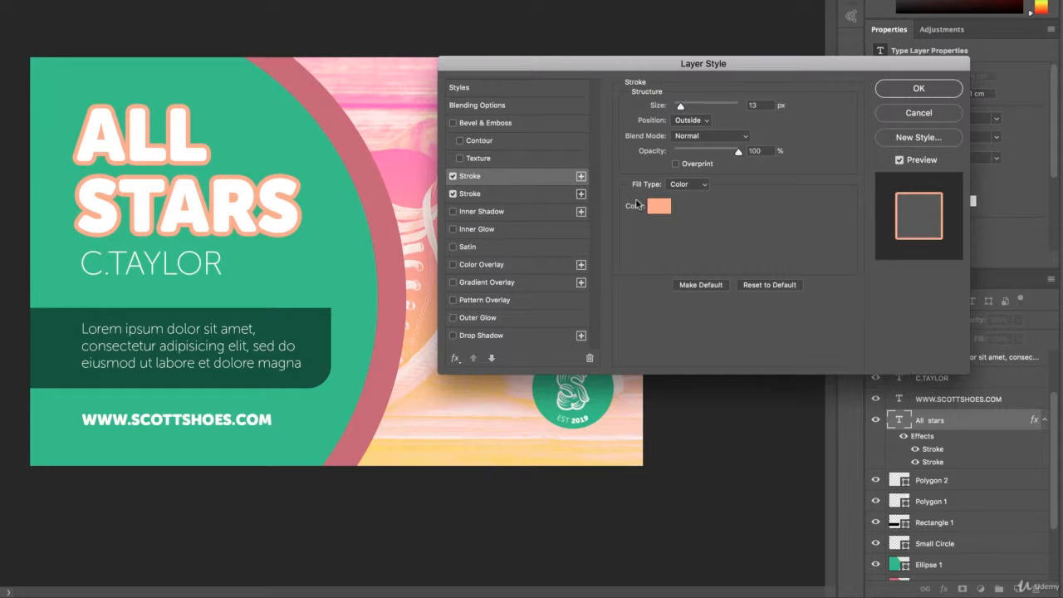
pyautogui.click(504, 194)
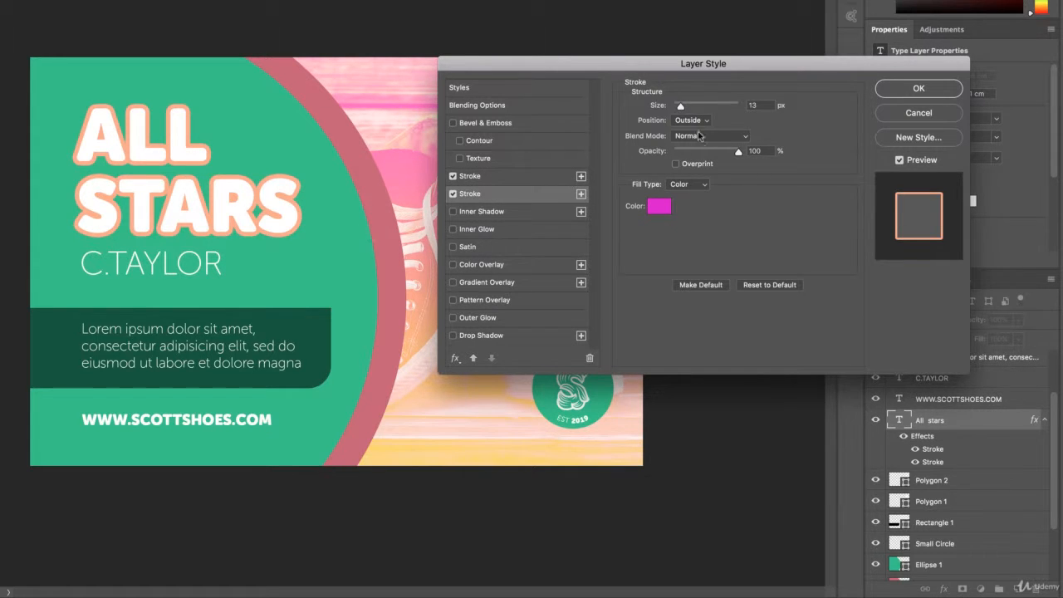
pyautogui.moveTo(679, 106); pyautogui.dragTo(682, 107)
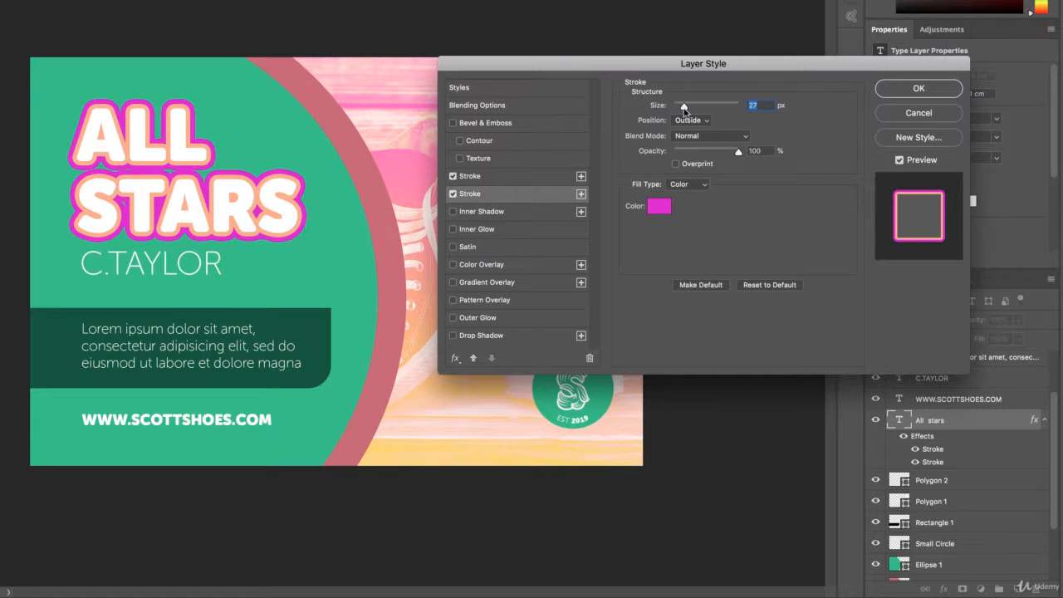
# Step: Sample green, rose and pink from the artwork for the lower stroke and settle on the shoe's pink fe7cb1
pyautogui.click(648, 207)
pyautogui.click(357, 220)
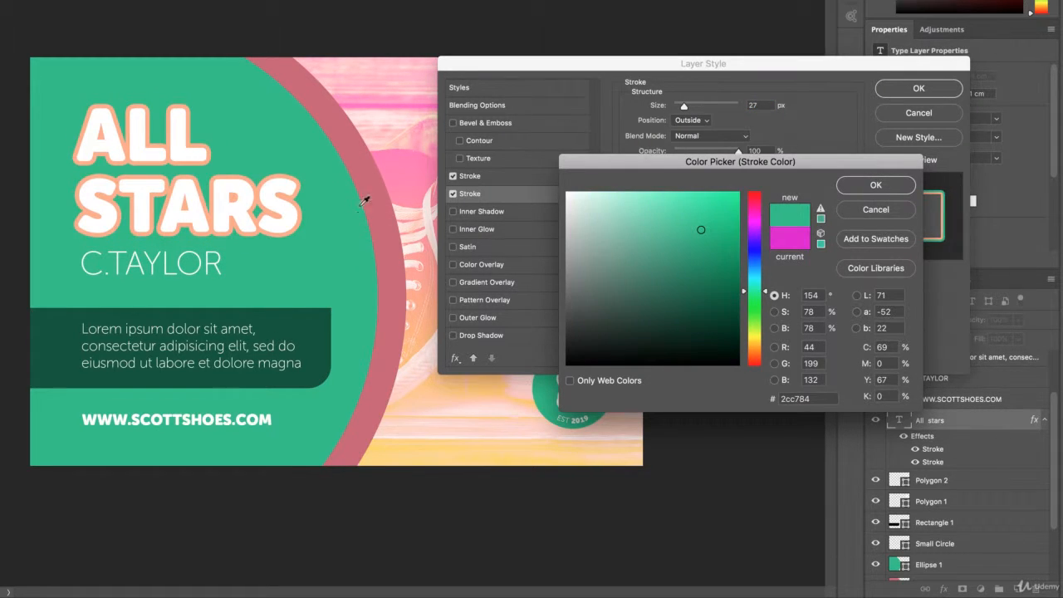
pyautogui.click(376, 198)
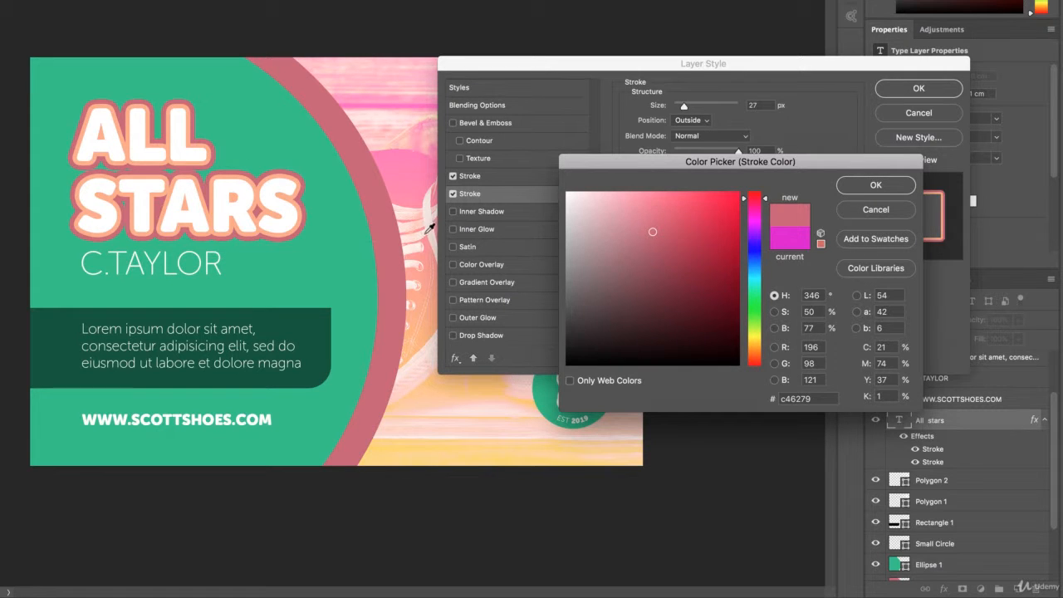
pyautogui.click(429, 225)
pyautogui.click(421, 187)
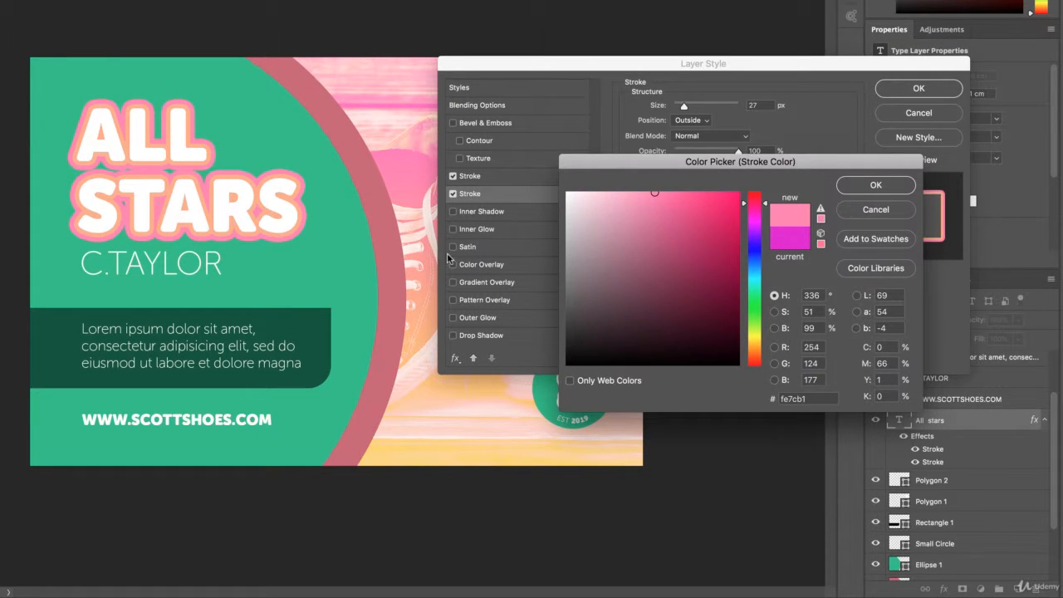
pyautogui.click(890, 184)
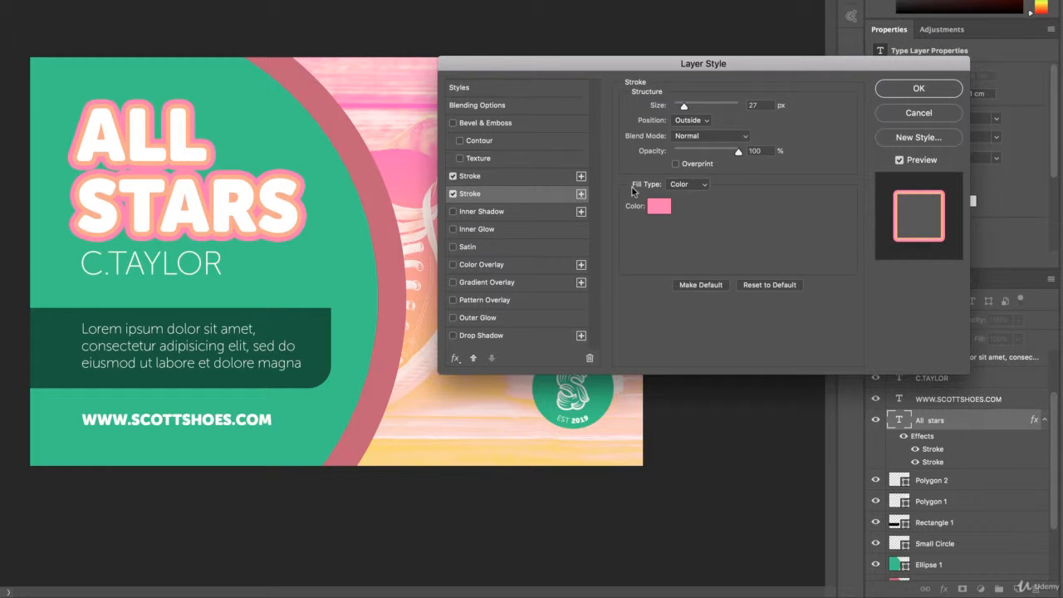
# Step: Try a Gradient fill on the title's lower stroke, then switch its fill type to Pattern
pyautogui.click(686, 184)
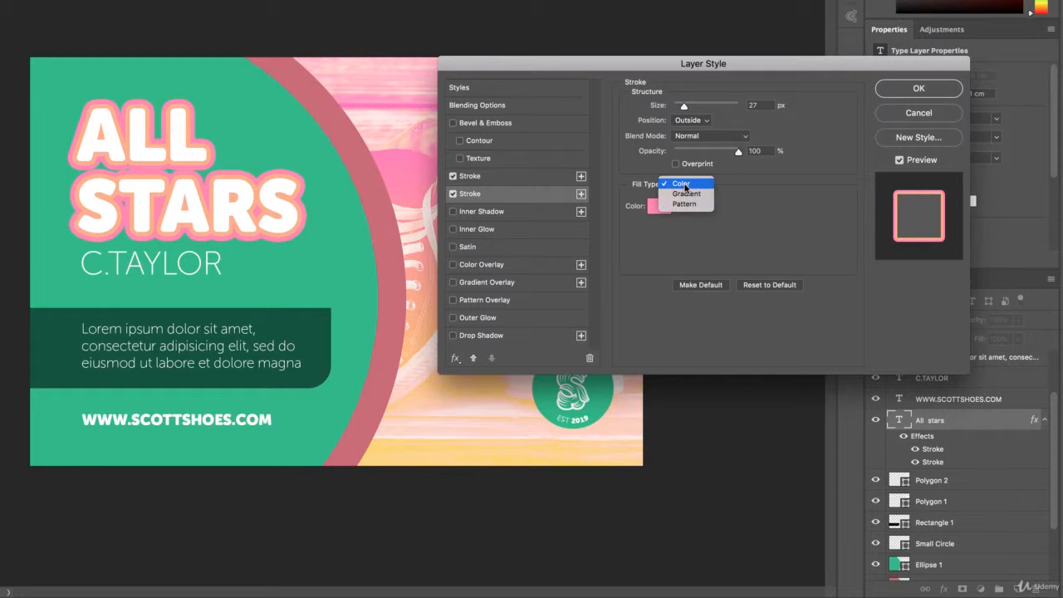
pyautogui.click(686, 193)
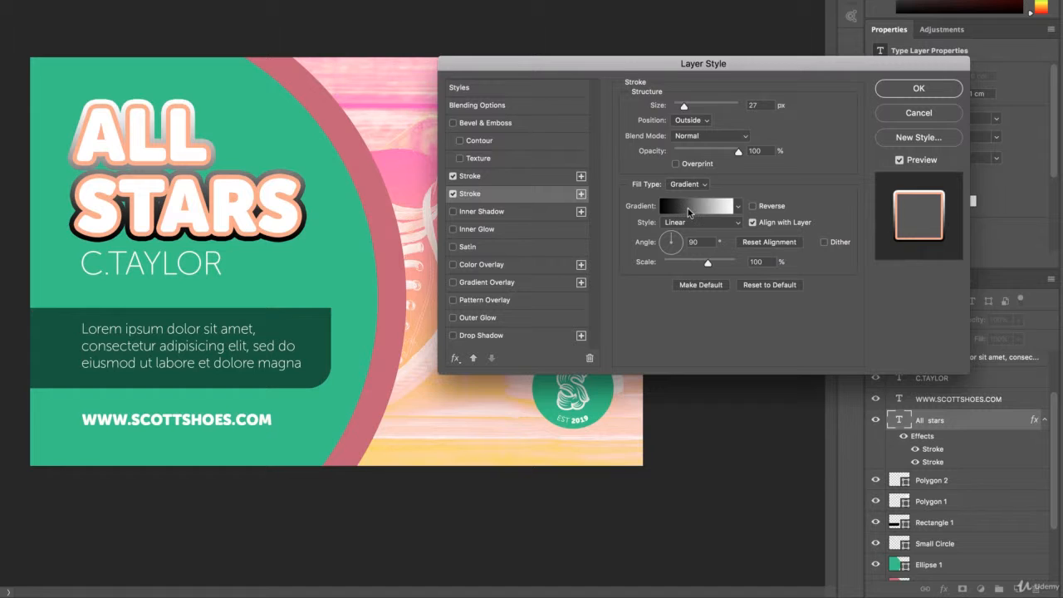
pyautogui.click(674, 213)
pyautogui.click(595, 127)
pyautogui.click(686, 185)
pyautogui.click(692, 199)
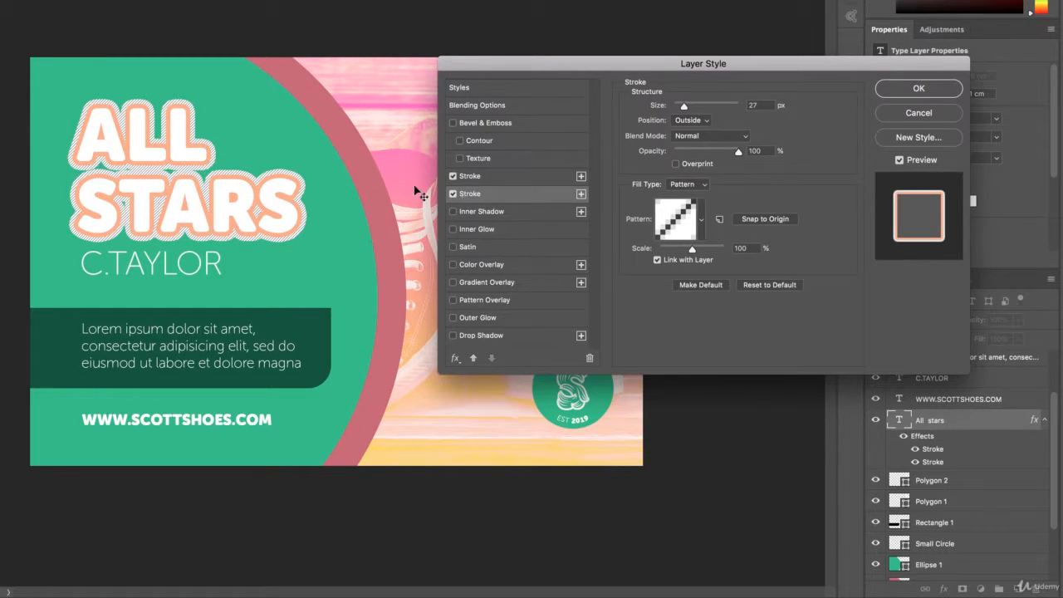
# Step: Try the horizontal-line, vertical-line, grid, dotted and thick diagonal patterns on the title's lower stroke
pyautogui.press('super+plus')
pyautogui.press('super+plus')
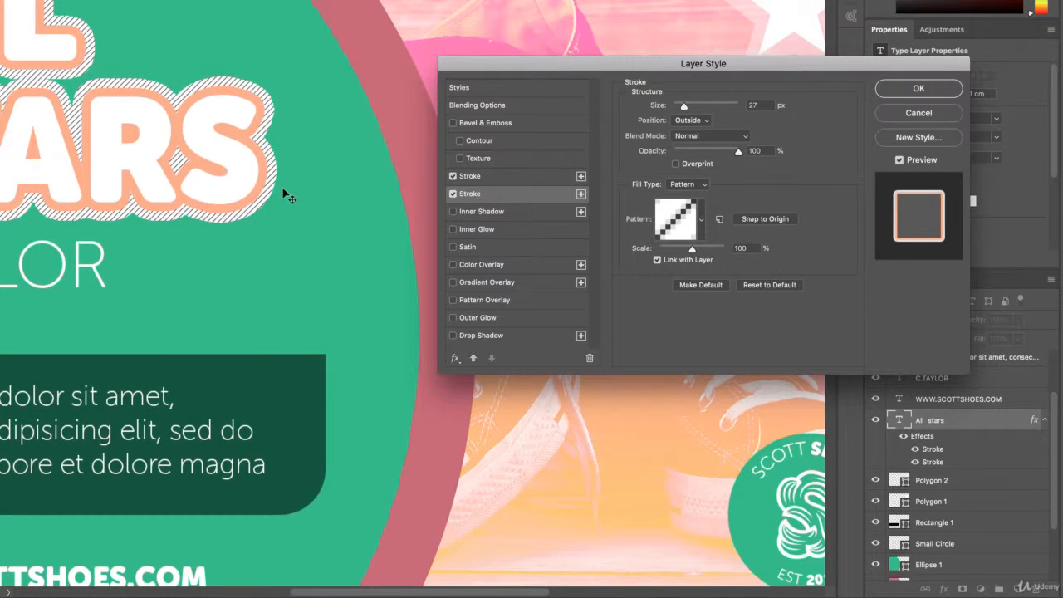
pyautogui.moveTo(217, 88); pyautogui.dragTo(365, 217)
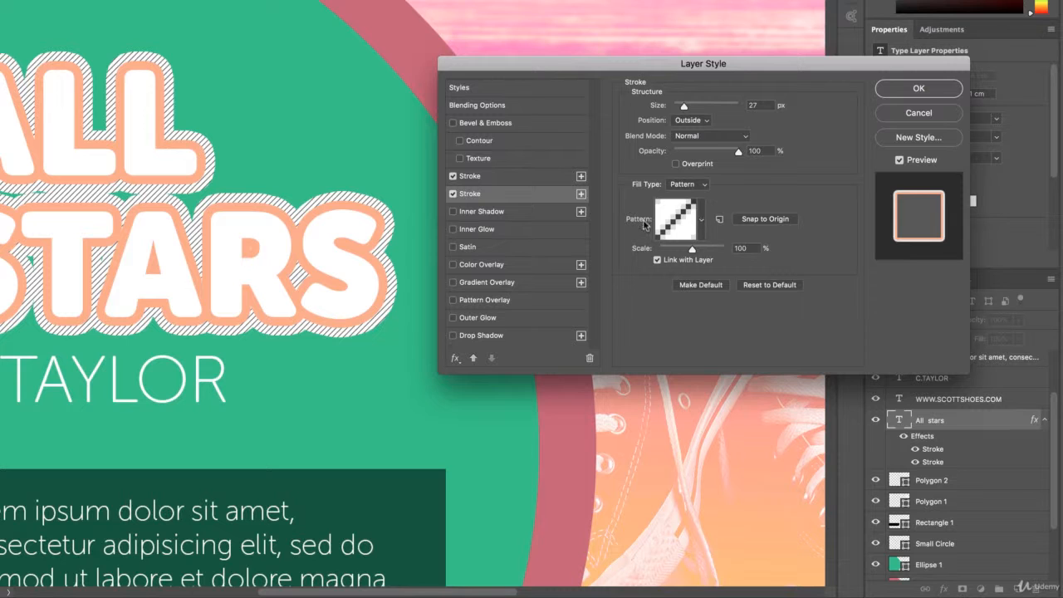
pyautogui.click(700, 220)
pyautogui.click(630, 260)
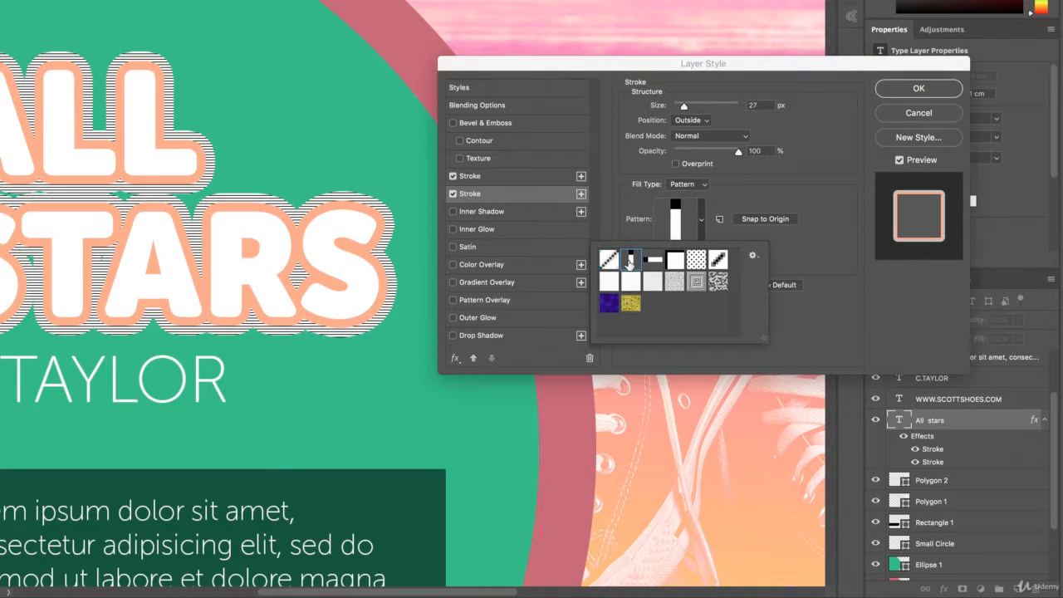
pyautogui.click(652, 260)
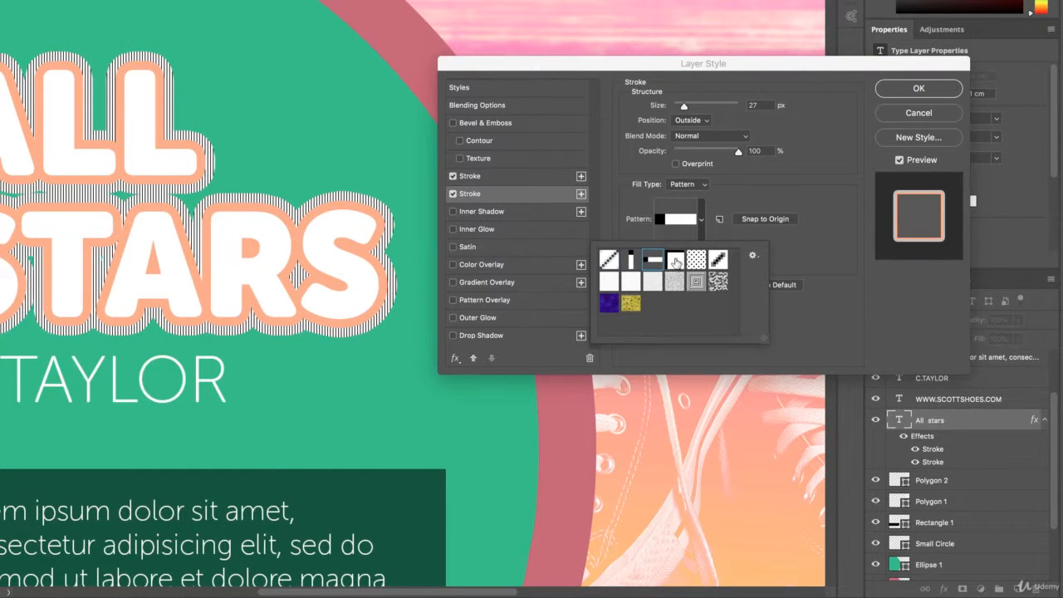
pyautogui.click(674, 262)
pyautogui.click(694, 261)
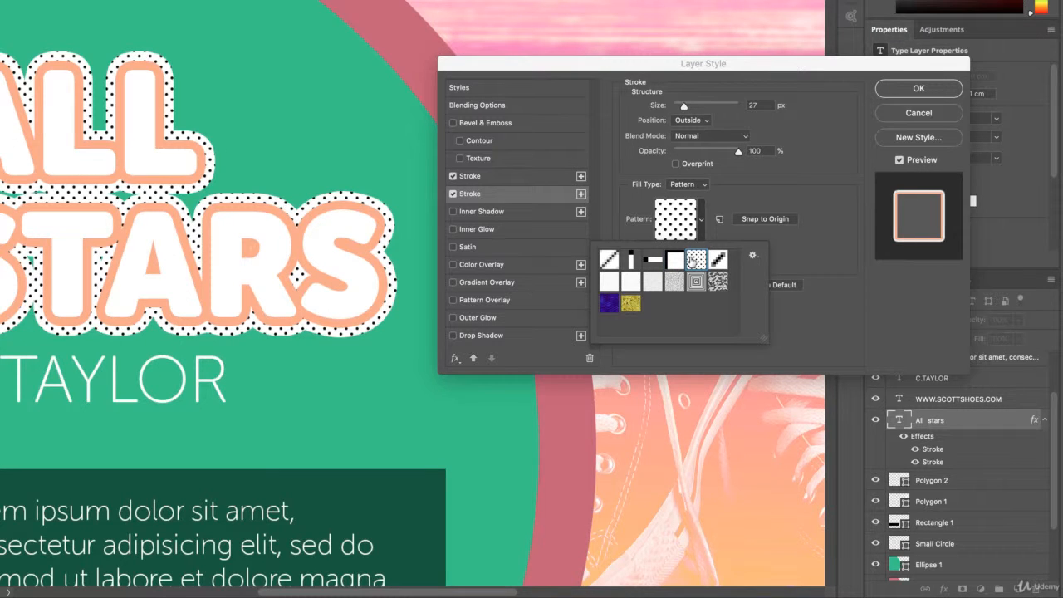
pyautogui.click(717, 260)
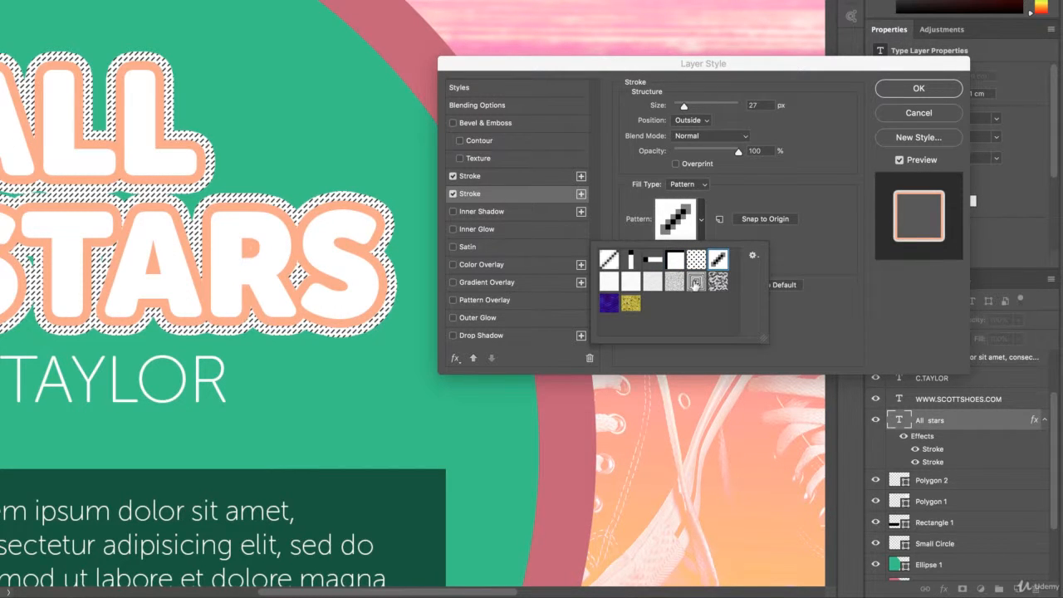
# Step: Try the pale textures, concentric squares, maze, gold and purple patterns on the title's lower stroke
pyautogui.click(630, 283)
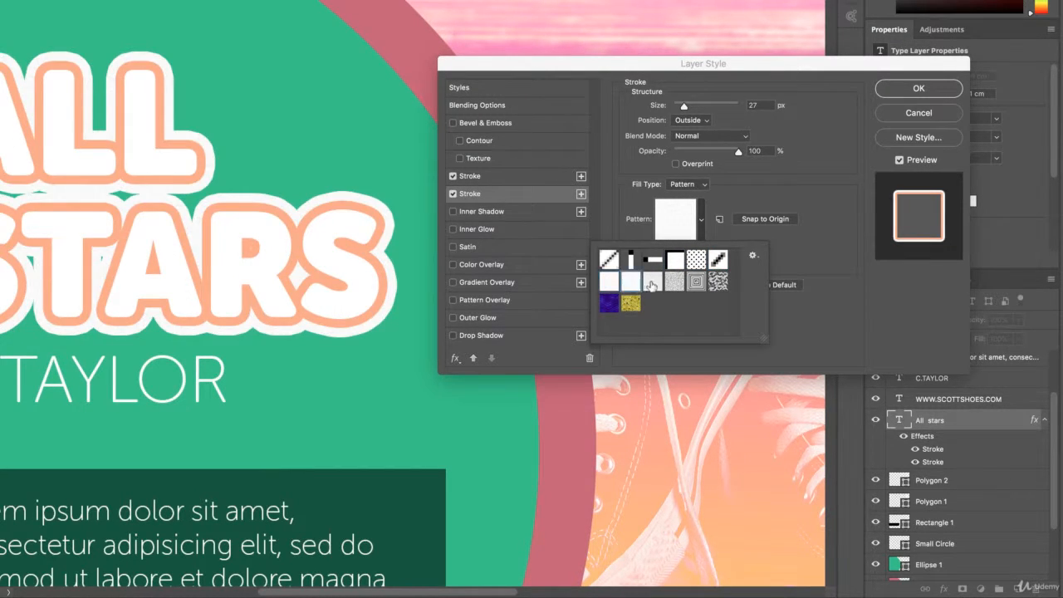
pyautogui.click(653, 283)
pyautogui.click(674, 282)
pyautogui.click(696, 282)
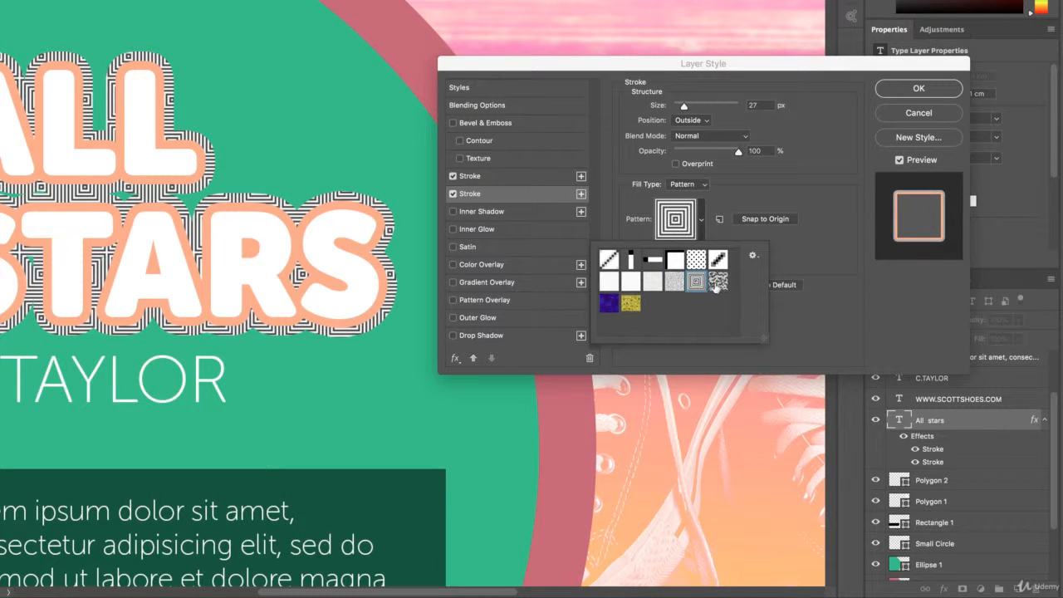
pyautogui.click(717, 282)
pyautogui.click(630, 303)
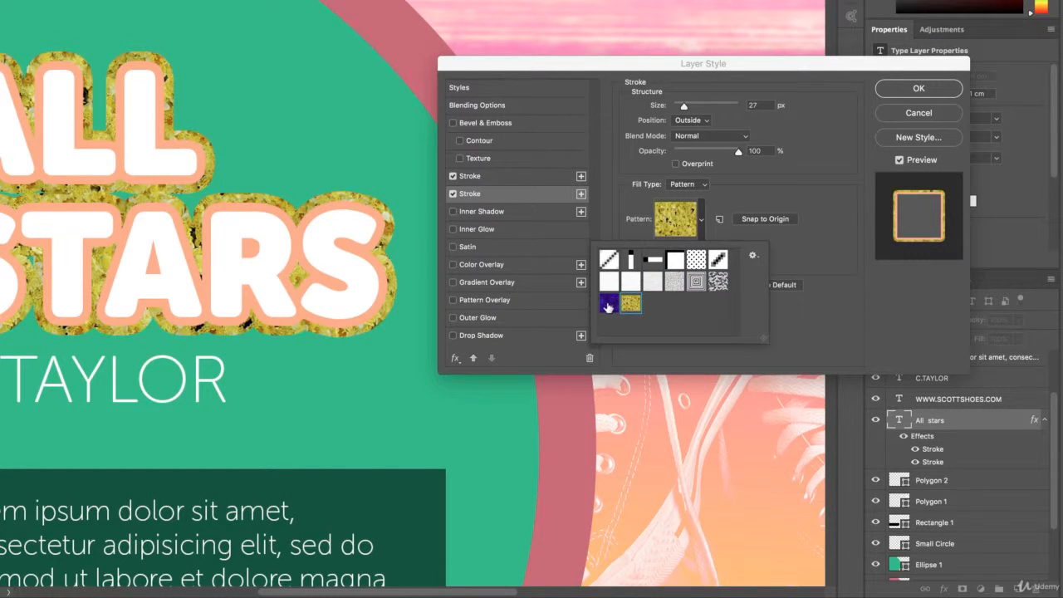
pyautogui.click(609, 305)
pyautogui.click(630, 303)
pyautogui.click(608, 305)
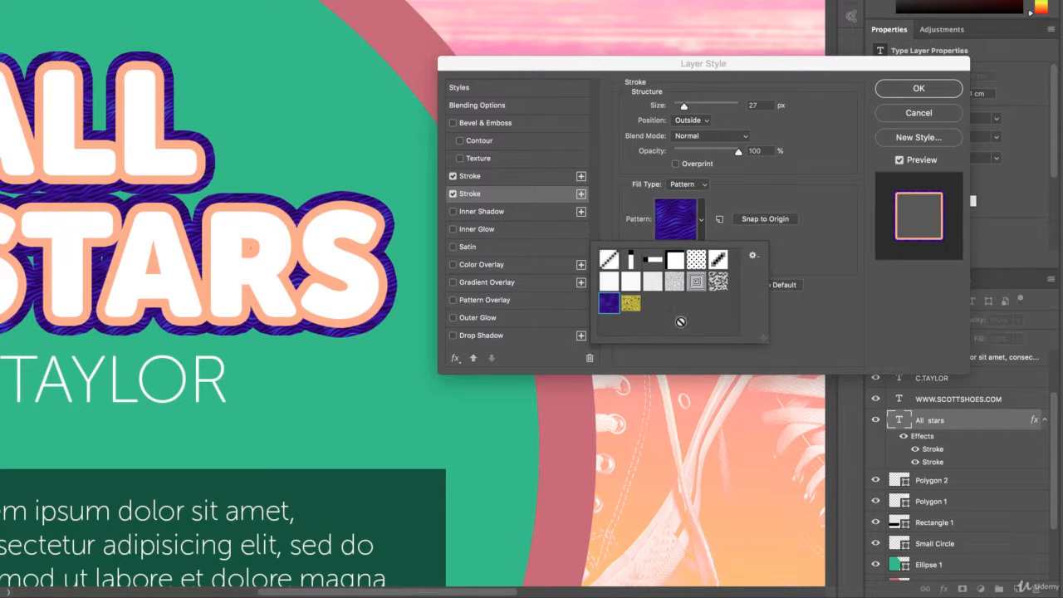
# Step: Give the title's lower stroke the thin diagonal-line pattern and scale the pattern to 67%
pyautogui.click(606, 262)
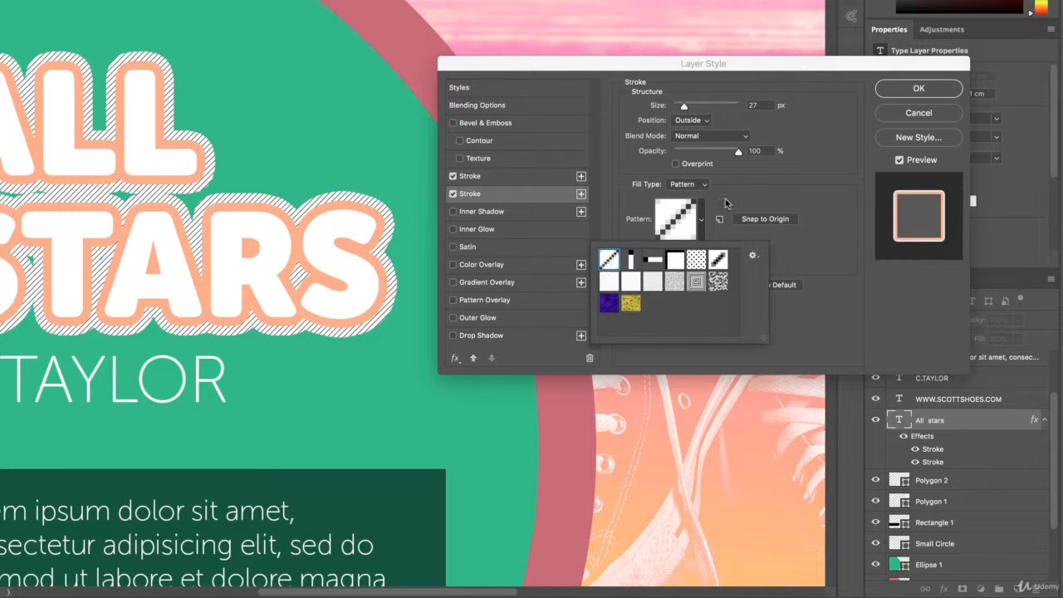
pyautogui.click(790, 189)
pyautogui.moveTo(707, 248); pyautogui.dragTo(680, 249)
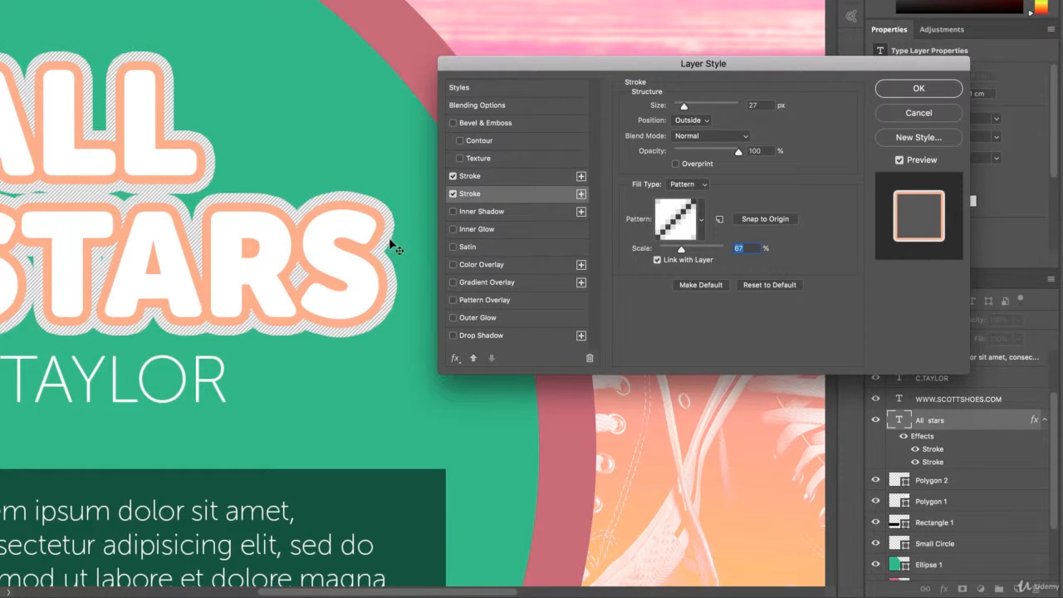
# Step: Try the Color fill type on the lower stroke, then return it to Pattern
pyautogui.click(689, 185)
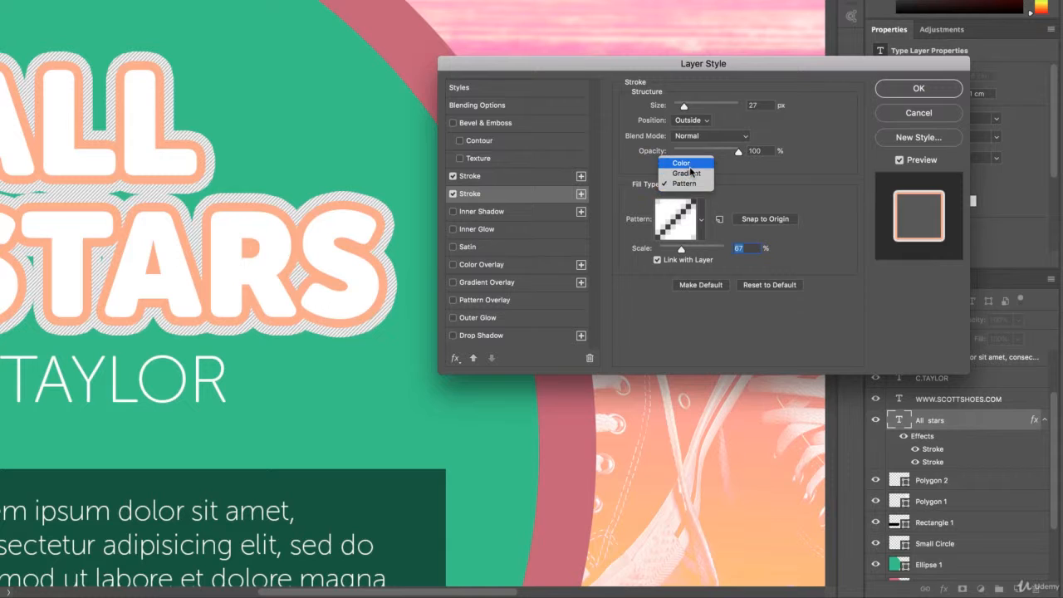
pyautogui.click(685, 164)
pyautogui.click(693, 185)
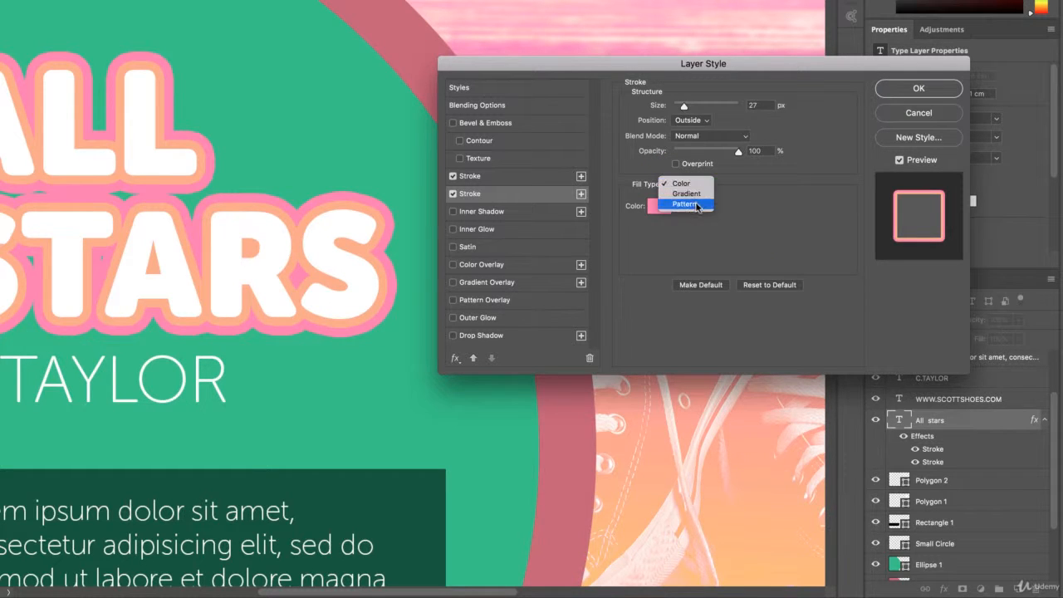
pyautogui.click(695, 205)
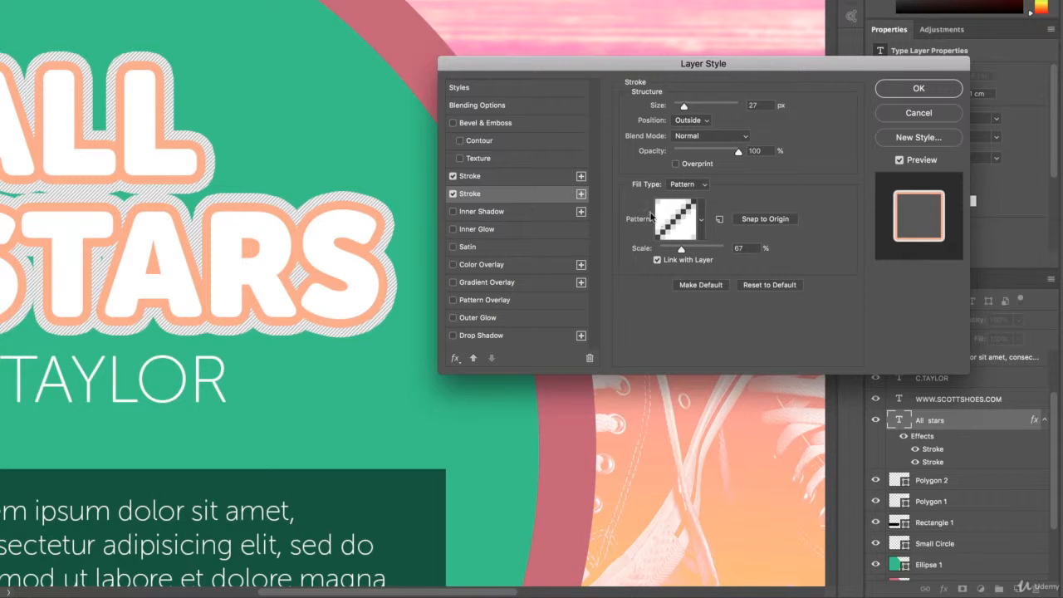
# Step: Try the Darken, Multiply, Color Burn, Linear Burn and Darker Color blend modes on the title's lower stroke
pyautogui.click(720, 136)
pyautogui.click(624, 181)
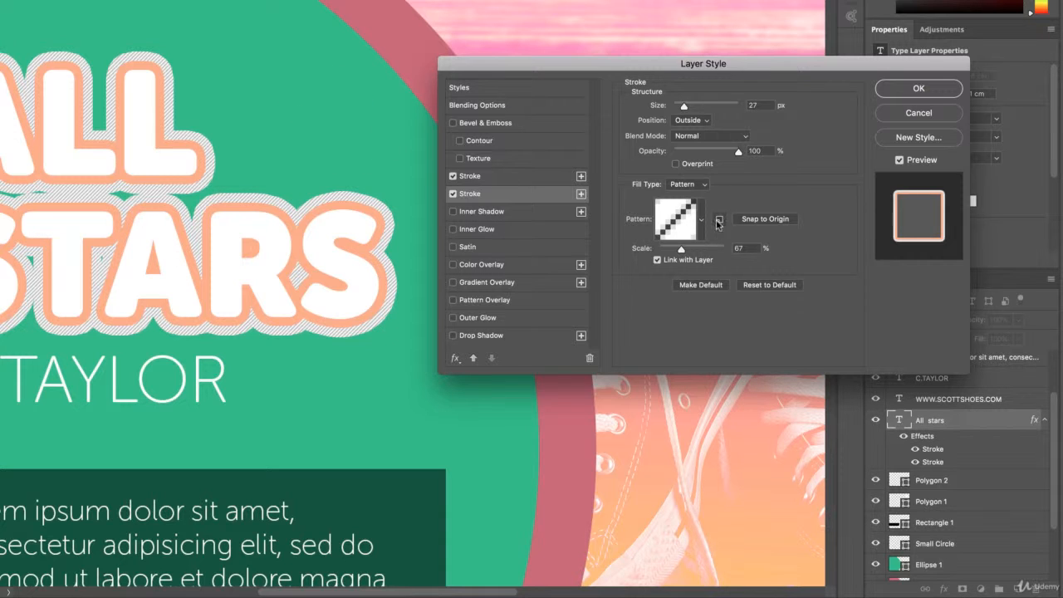
pyautogui.click(686, 137)
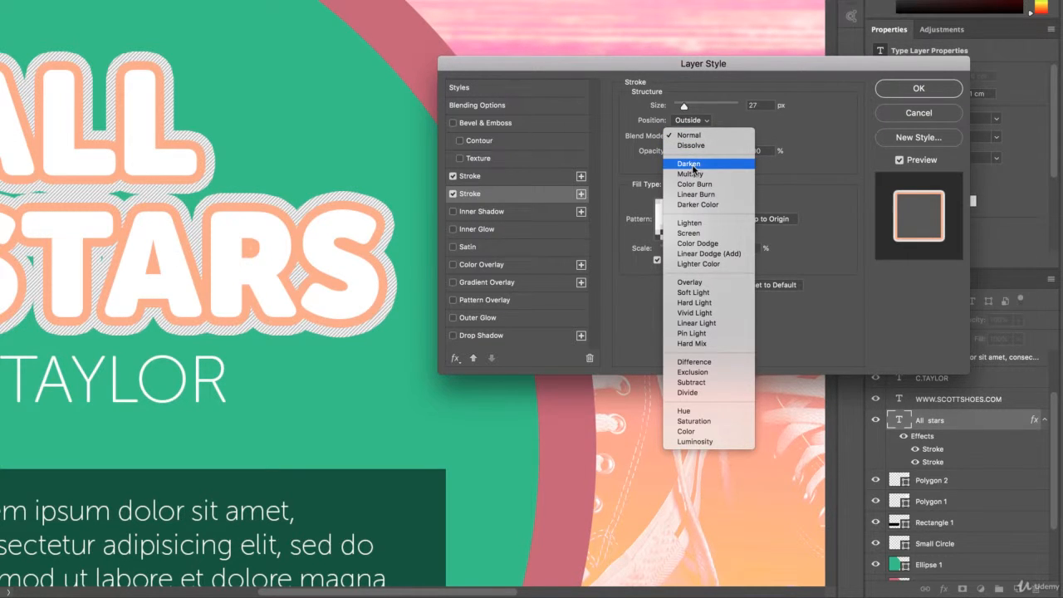
pyautogui.click(692, 164)
pyautogui.click(702, 135)
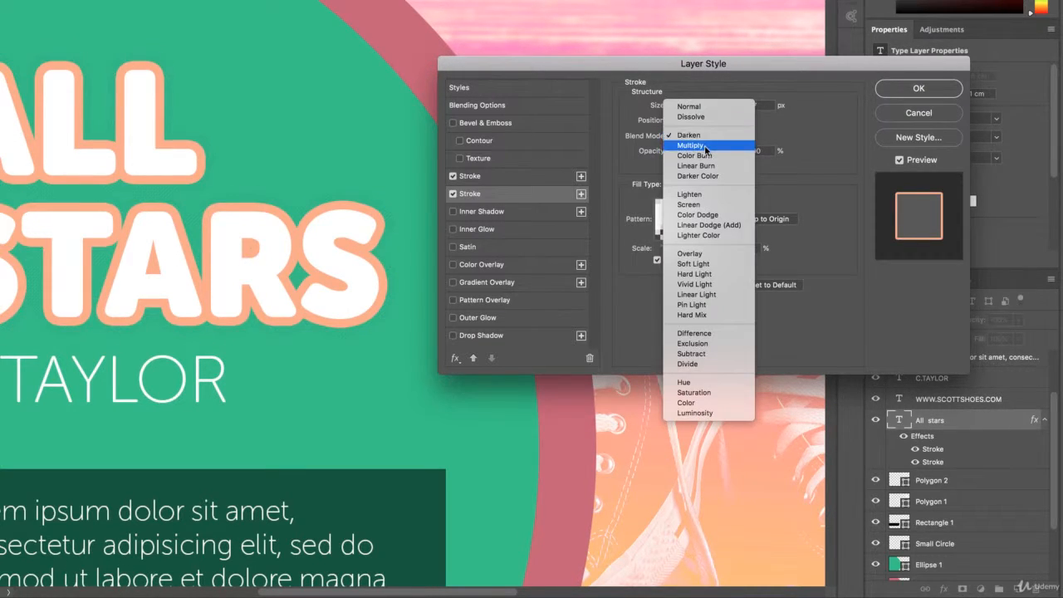
pyautogui.click(705, 147)
pyautogui.click(704, 138)
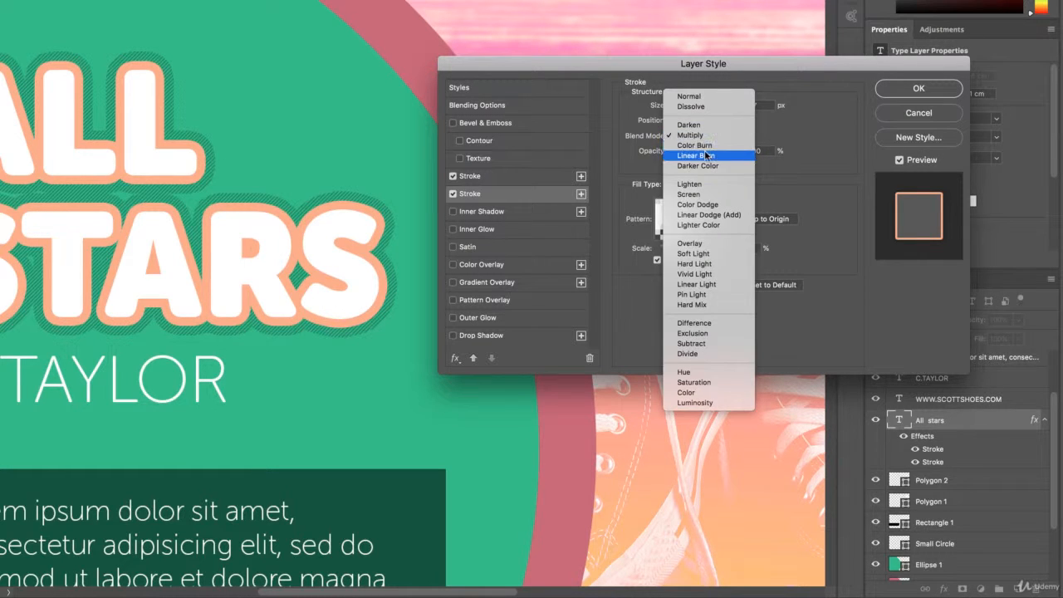
pyautogui.click(693, 148)
pyautogui.click(707, 135)
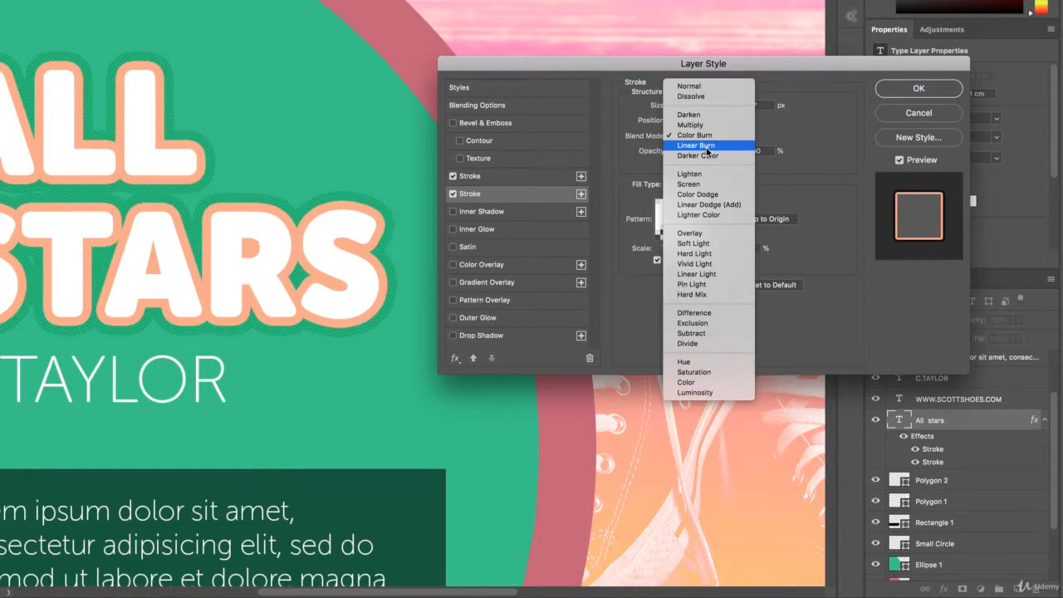
pyautogui.click(707, 148)
pyautogui.click(711, 136)
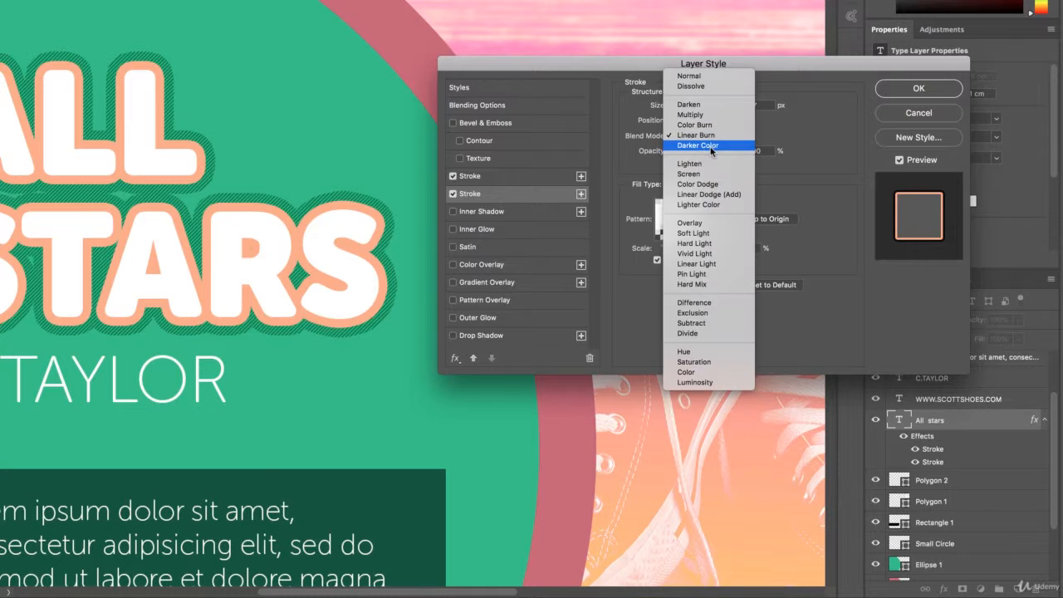
pyautogui.click(711, 145)
# Step: Try the lightening blend modes up to Color Dodge, plus Overlay, on the title's lower stroke
pyautogui.click(712, 136)
pyautogui.click(711, 153)
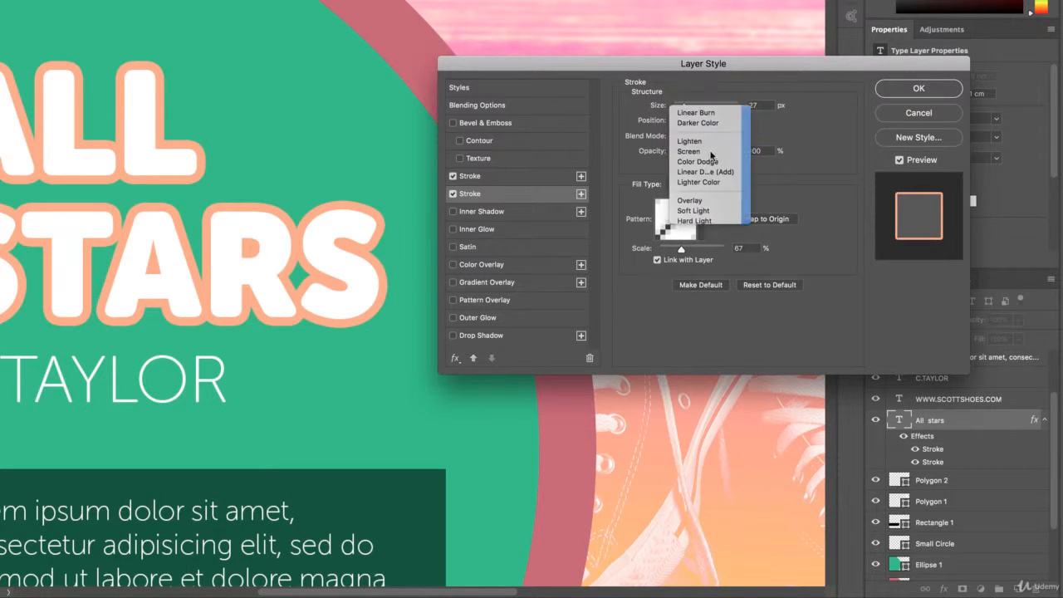
pyautogui.click(718, 136)
pyautogui.click(714, 155)
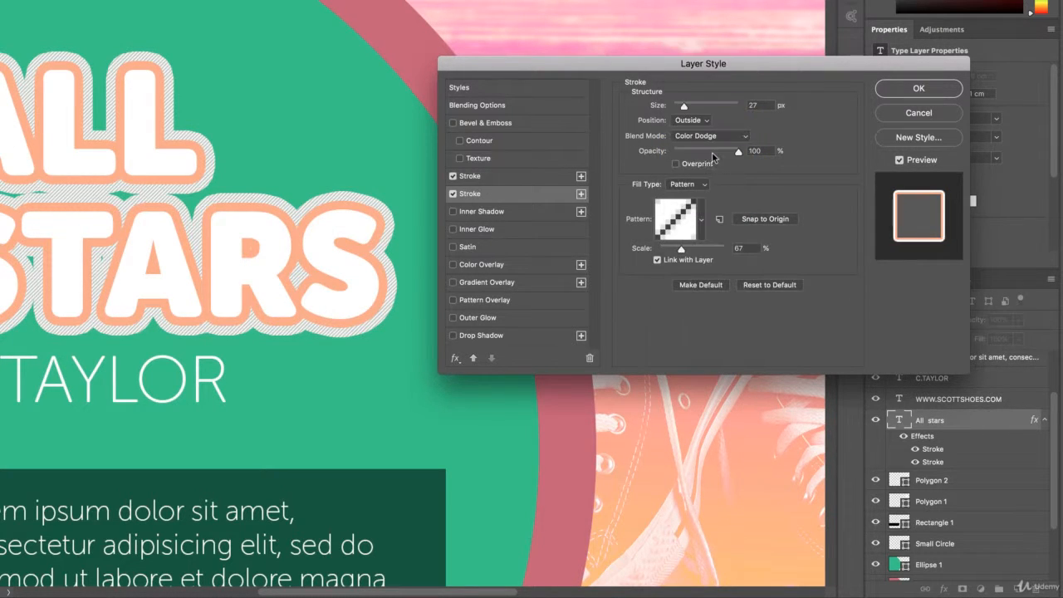
pyautogui.click(702, 140)
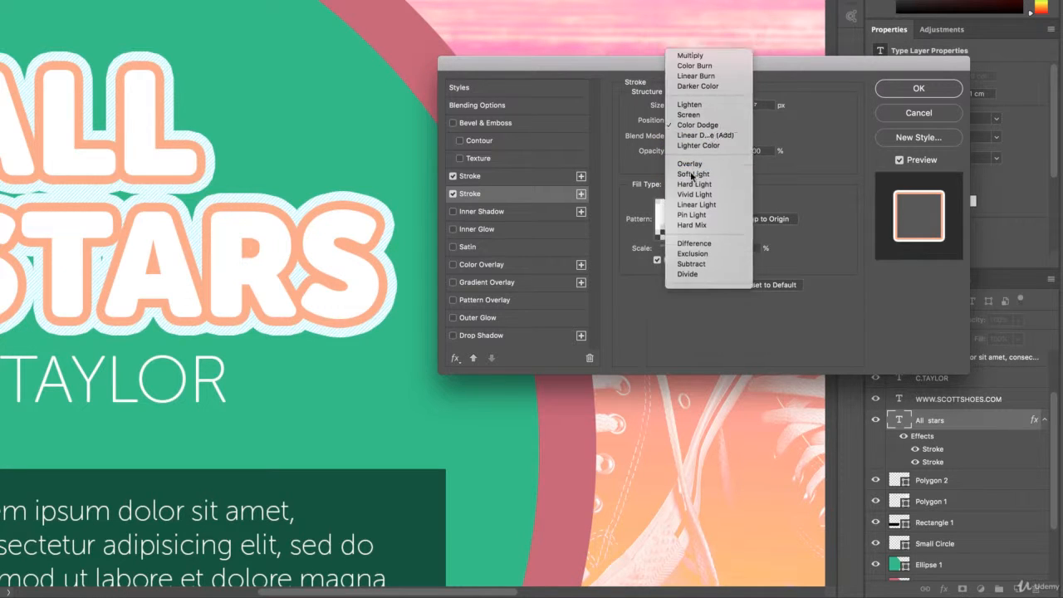
pyautogui.click(699, 175)
pyautogui.click(708, 138)
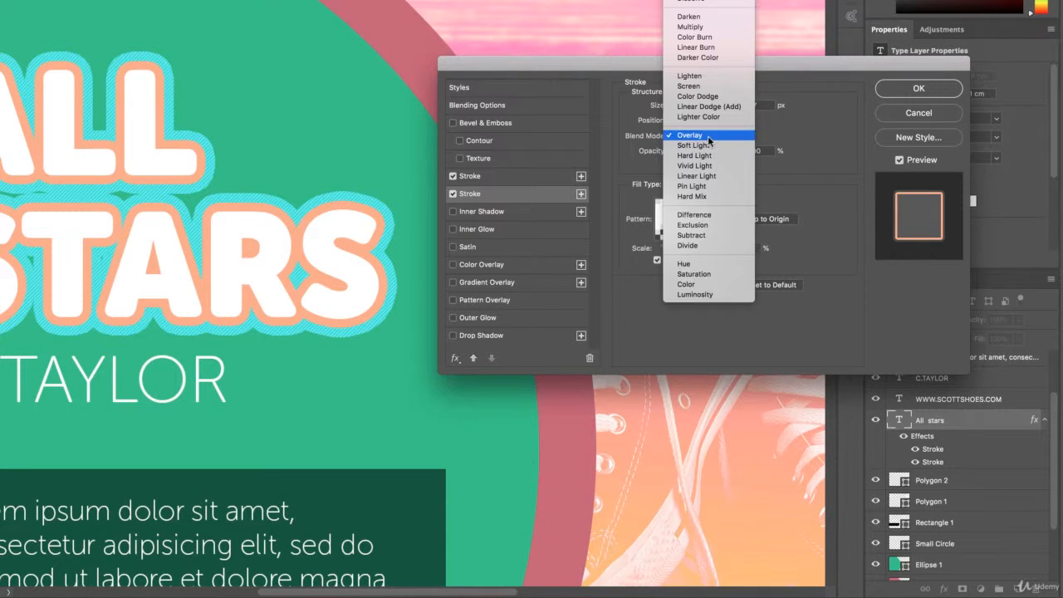
pyautogui.click(708, 138)
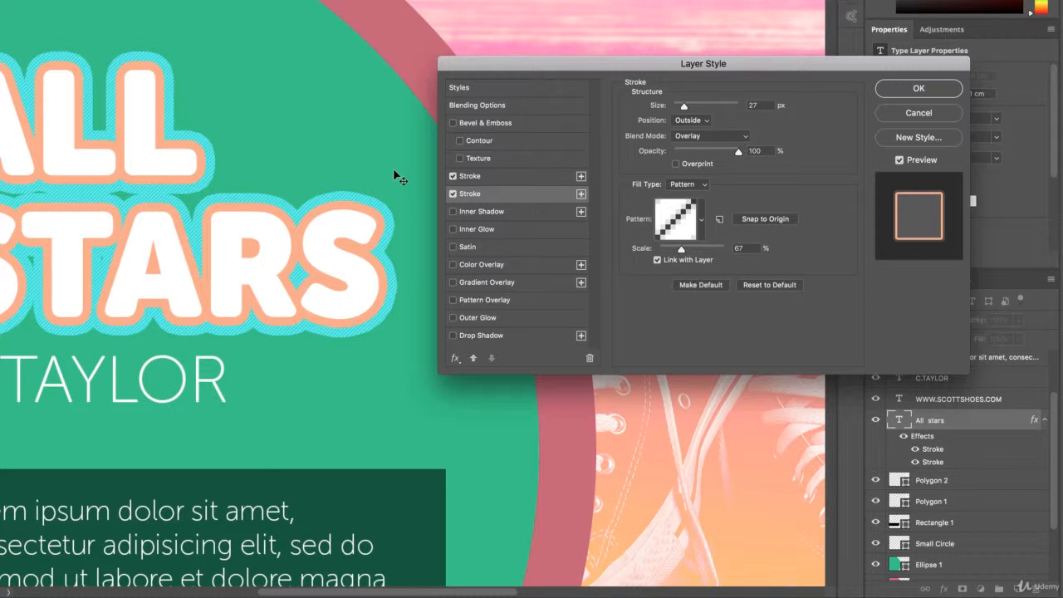
# Step: Try the Soft Light, Hard Light, Vivid Light and Linear Light blend modes on the lower stroke
pyautogui.click(692, 137)
pyautogui.click(690, 146)
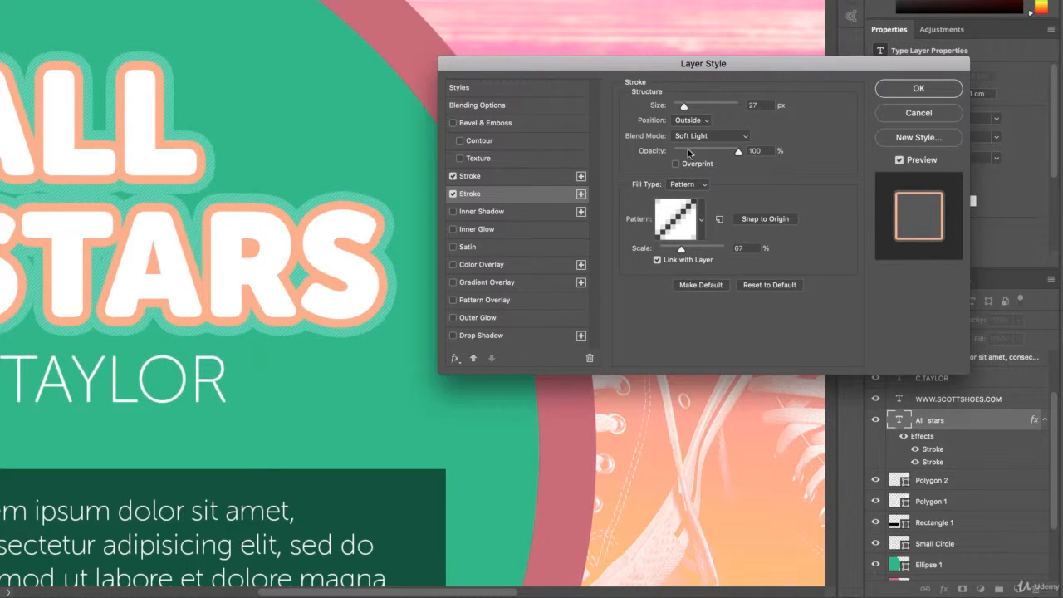
pyautogui.click(702, 136)
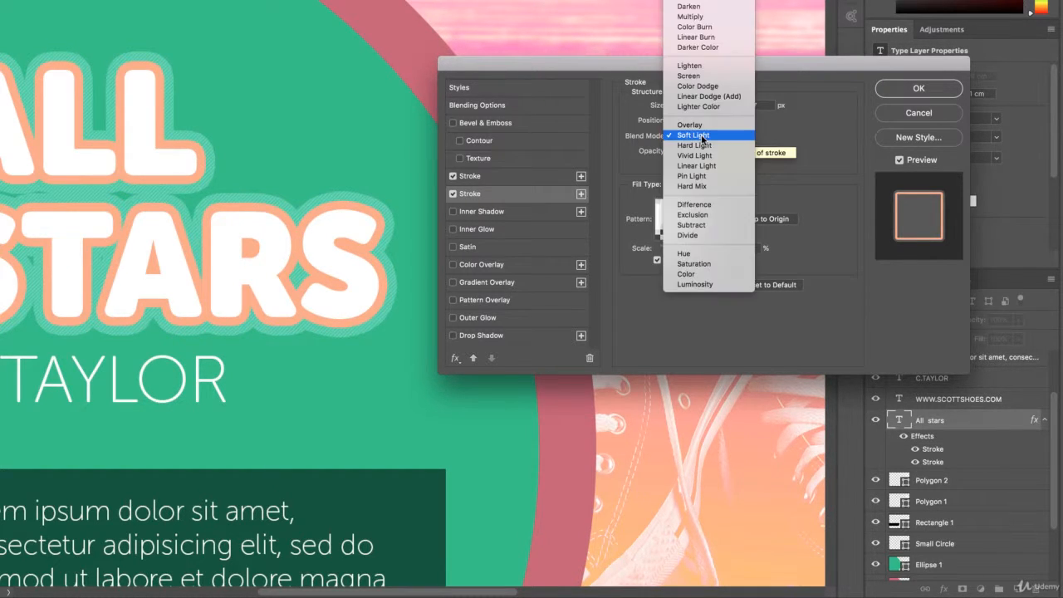
pyautogui.click(702, 145)
pyautogui.click(702, 137)
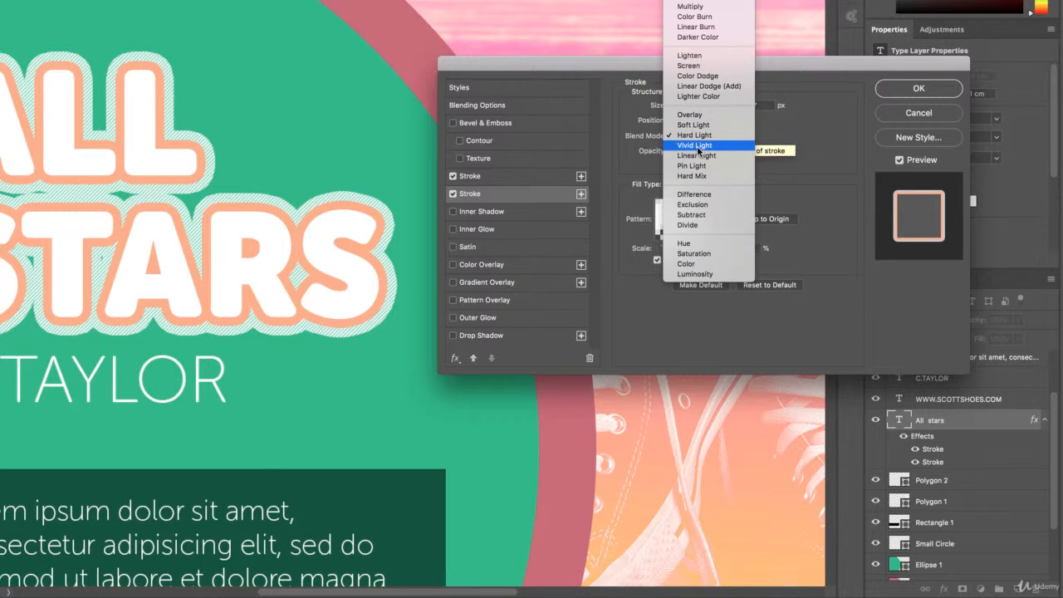
pyautogui.click(699, 147)
pyautogui.click(705, 137)
pyautogui.click(705, 145)
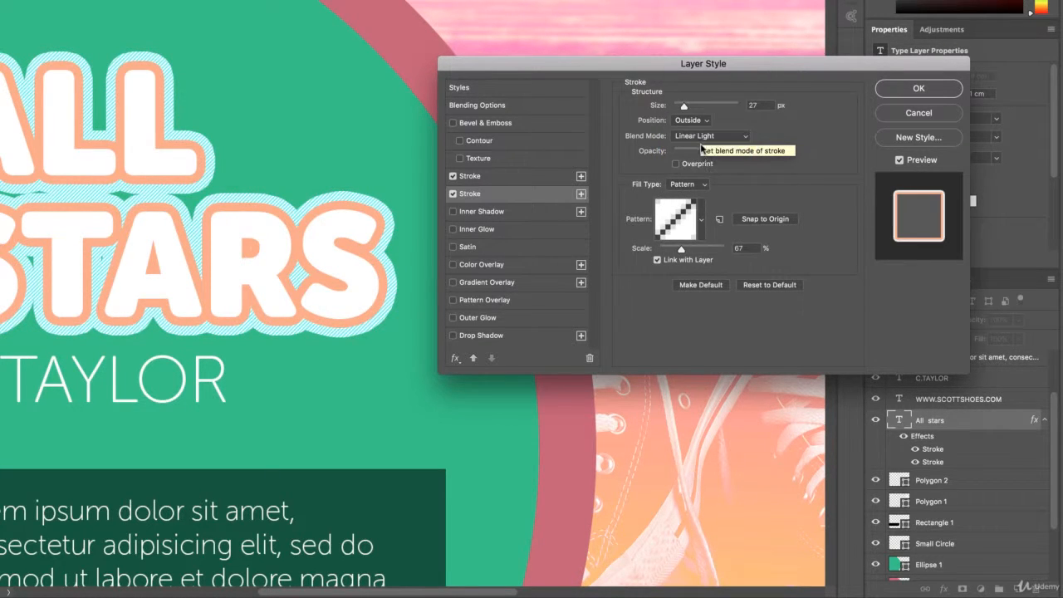
# Step: Try the Pin Light, Hard Mix and Difference blend modes on the lower stroke
pyautogui.click(704, 137)
pyautogui.click(704, 146)
pyautogui.click(704, 137)
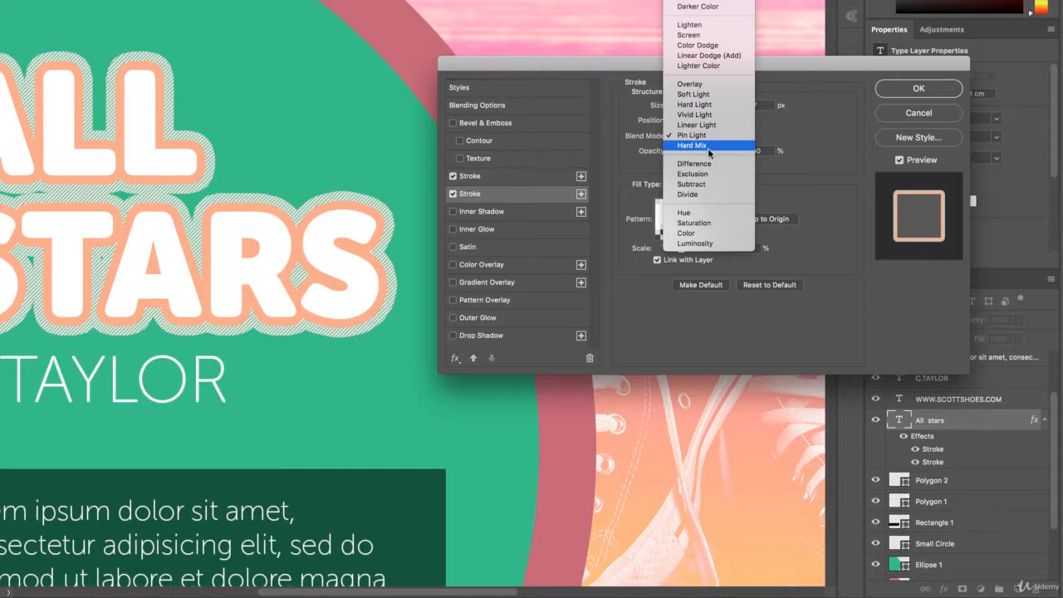
pyautogui.click(699, 147)
pyautogui.click(702, 136)
pyautogui.click(702, 150)
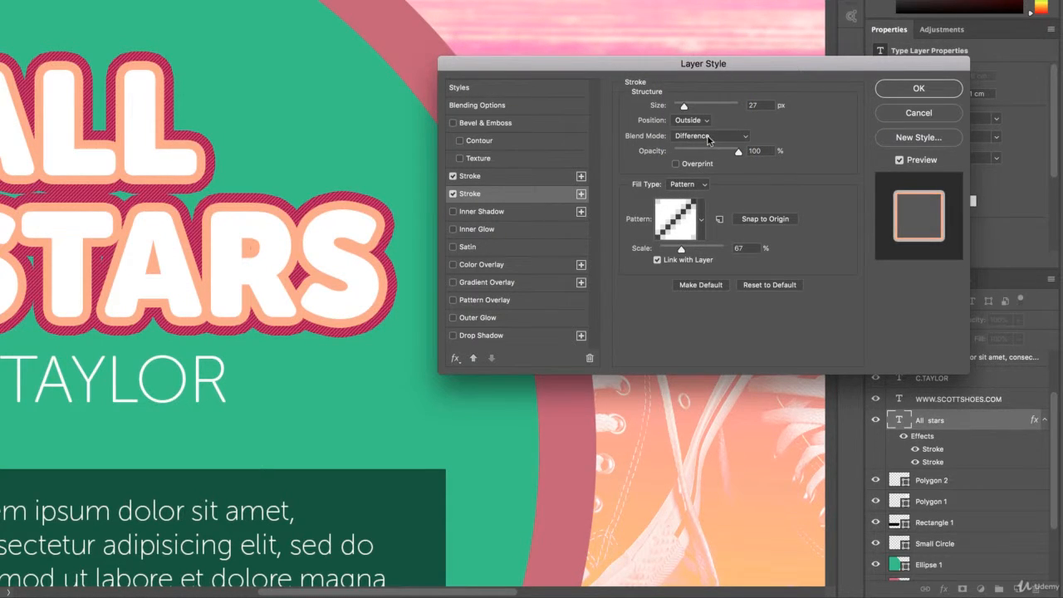
# Step: Set the lower stroke's blend mode to Multiply, enlarge it to 38 px and apply the layer style
pyautogui.click(709, 139)
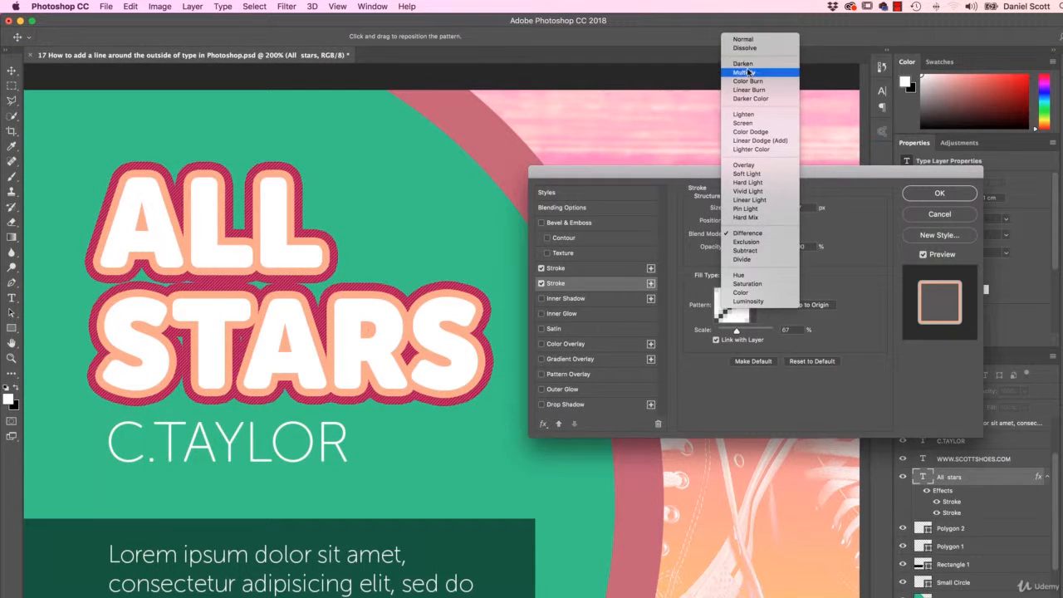
pyautogui.click(749, 72)
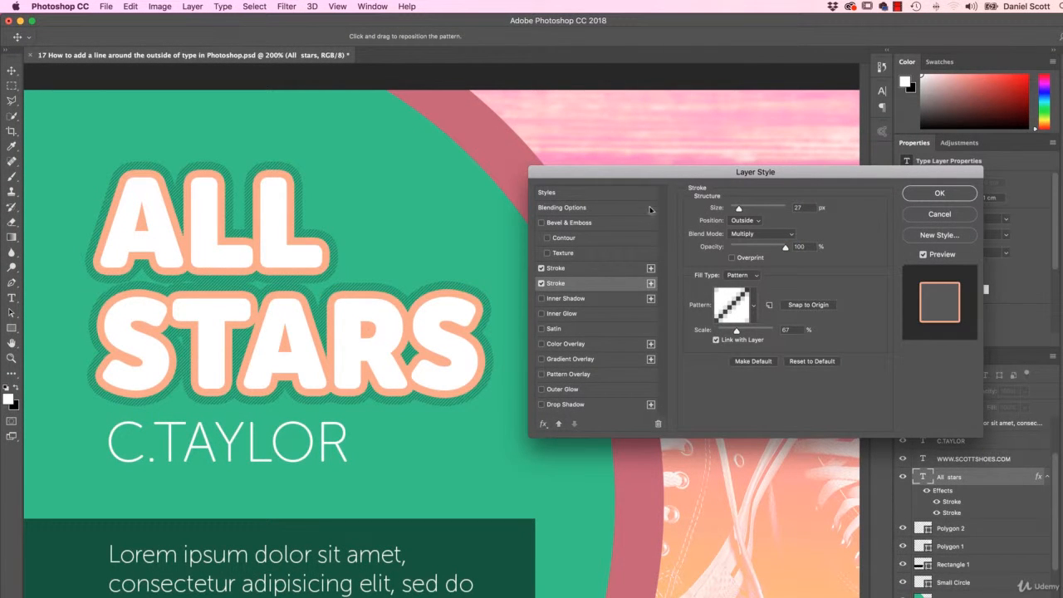
pyautogui.moveTo(738, 207)
pyautogui.mouseDown()
pyautogui.moveTo(750, 212)
pyautogui.moveTo(741, 214)
pyautogui.mouseUp()
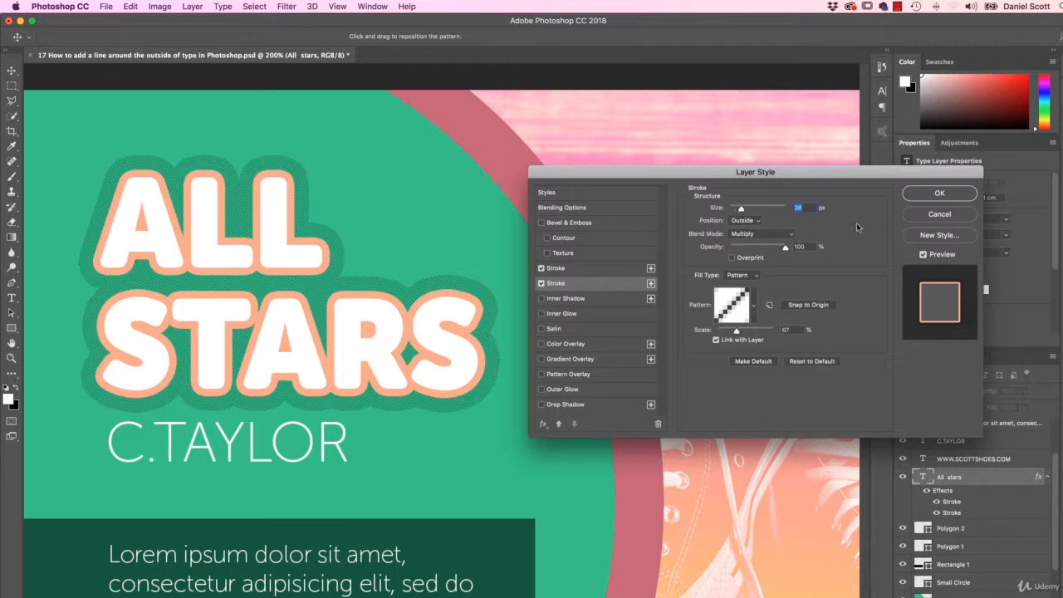
pyautogui.click(939, 194)
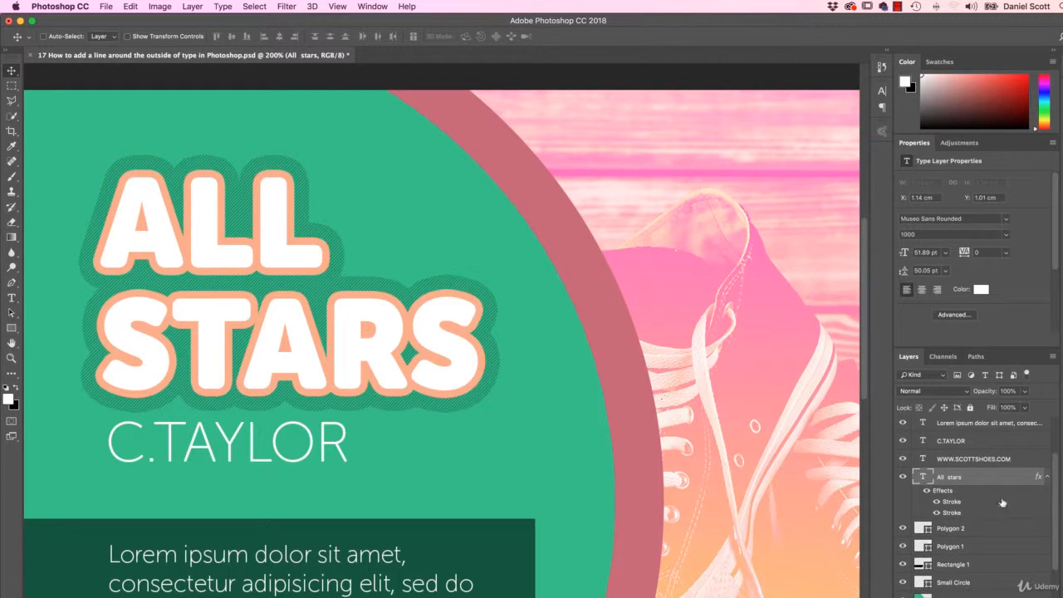
pyautogui.rightClick(956, 479)
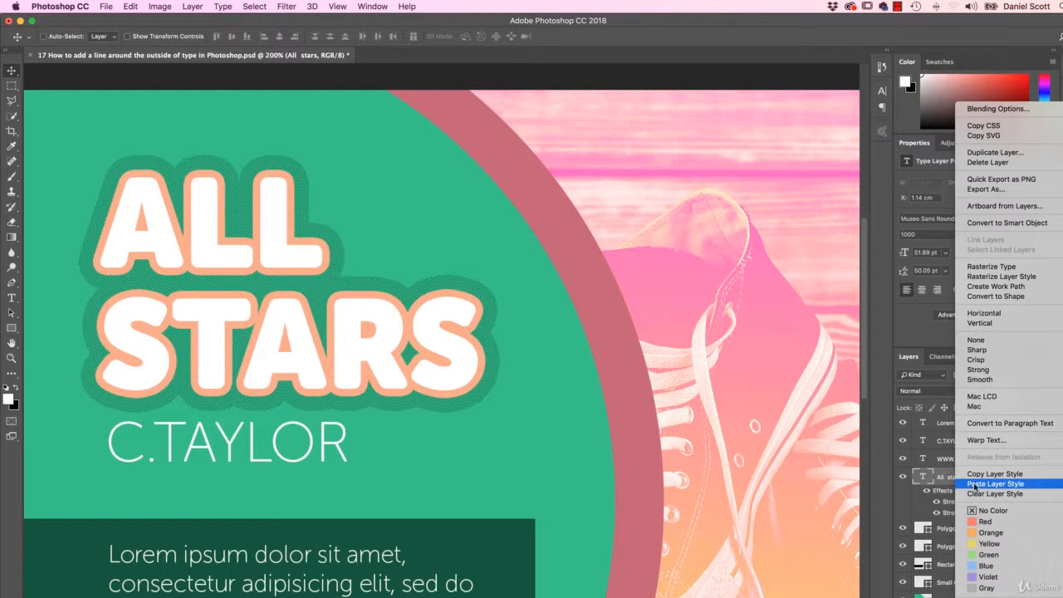
pyautogui.click(960, 484)
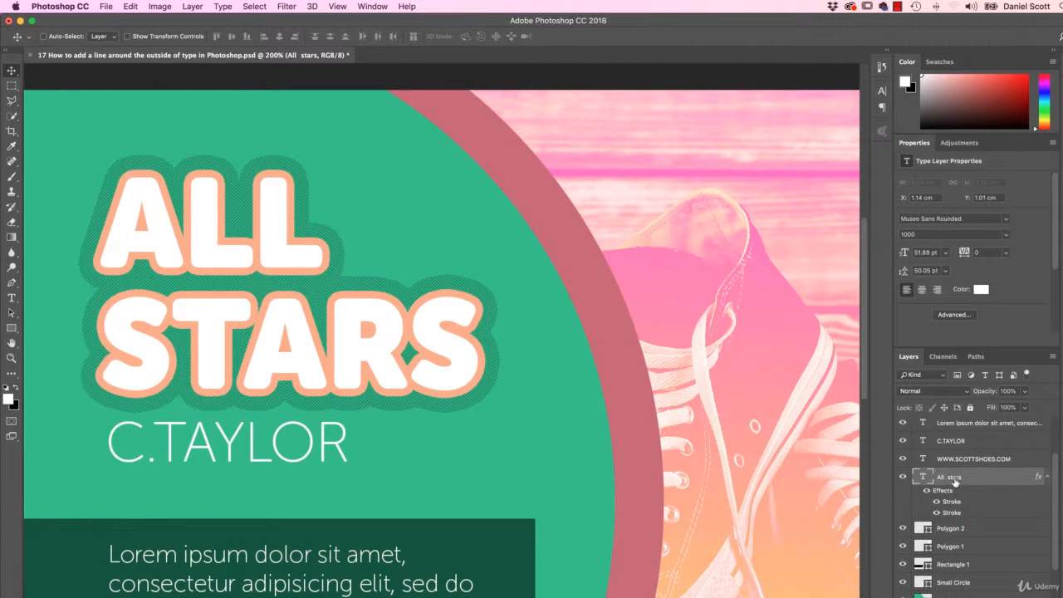
pyautogui.press('super+z')
# Step: Copy the layer style of the All stars title layer
pyautogui.rightClick(957, 477)
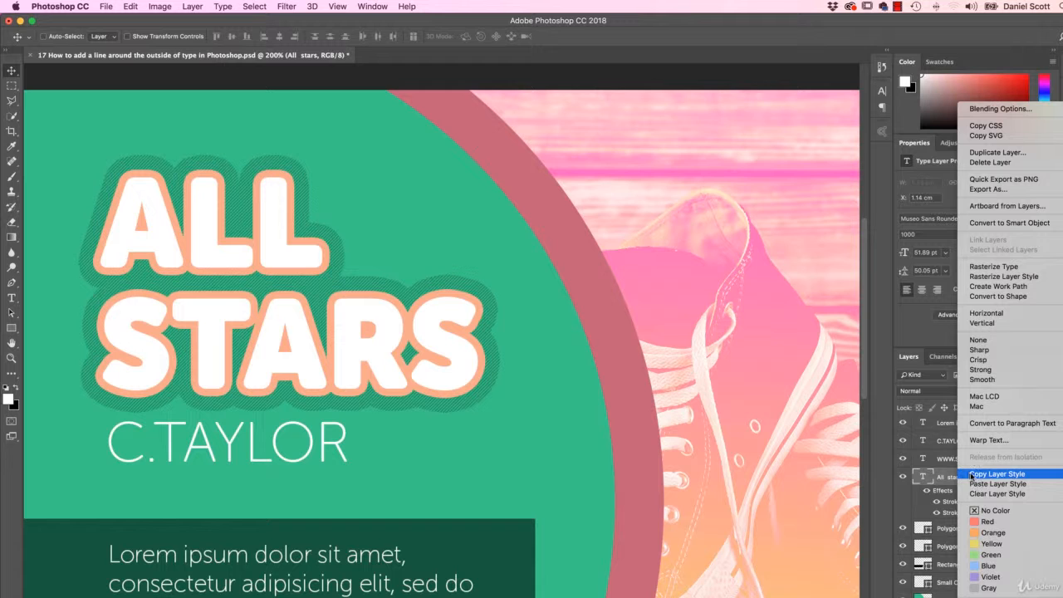
pyautogui.click(943, 481)
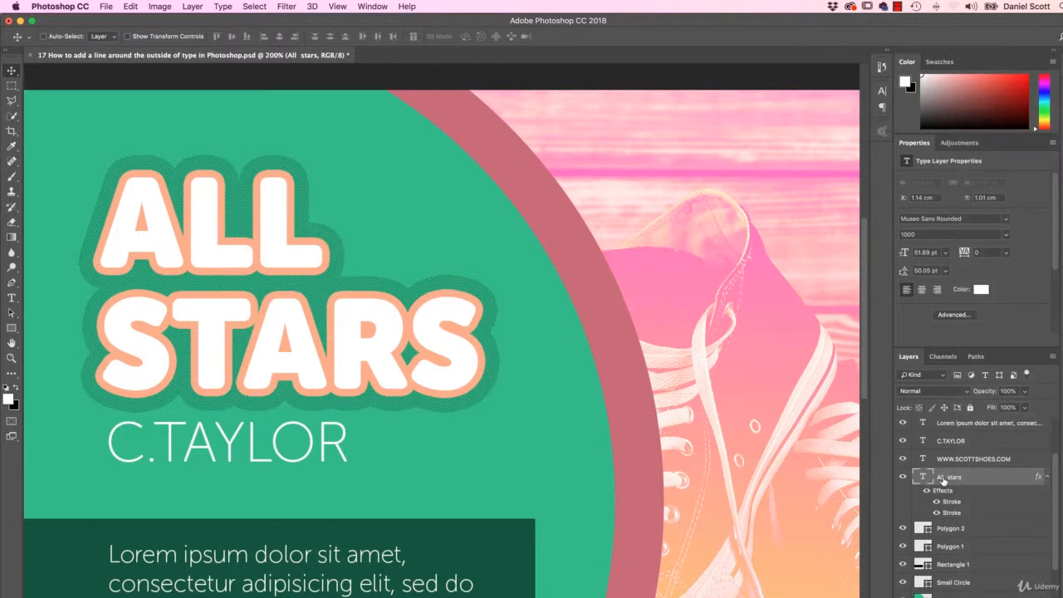